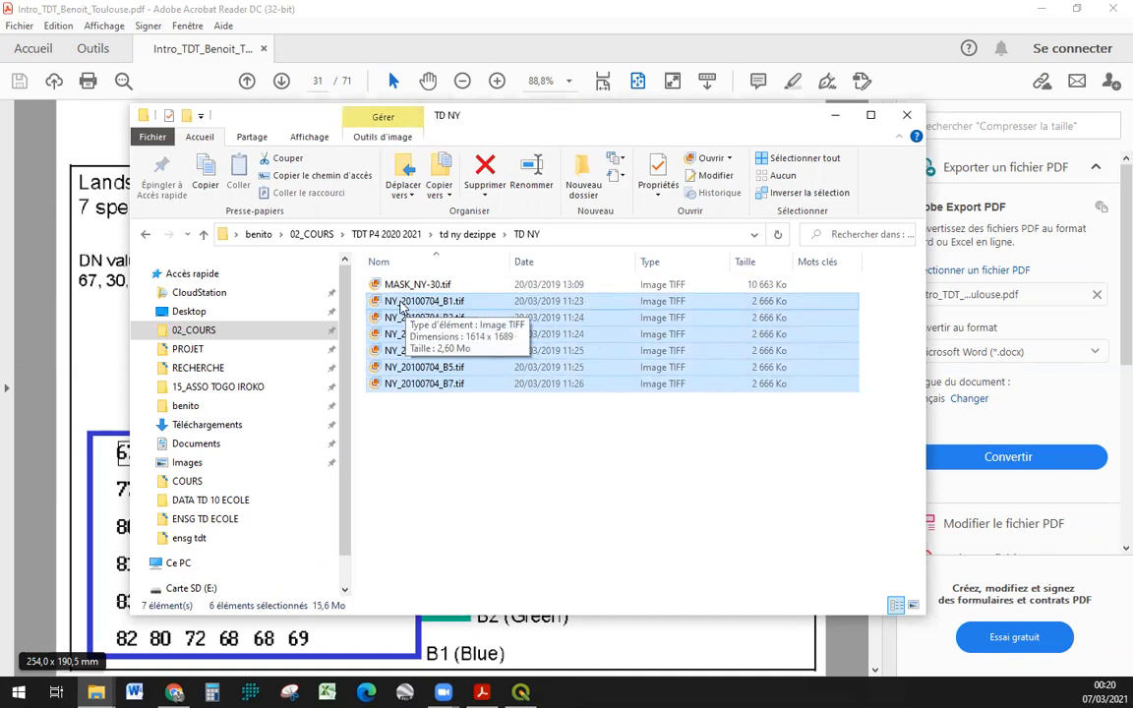
Point out the mask image and select the six NY_20100704 band files in the TD NY folder
left_click(475, 476)
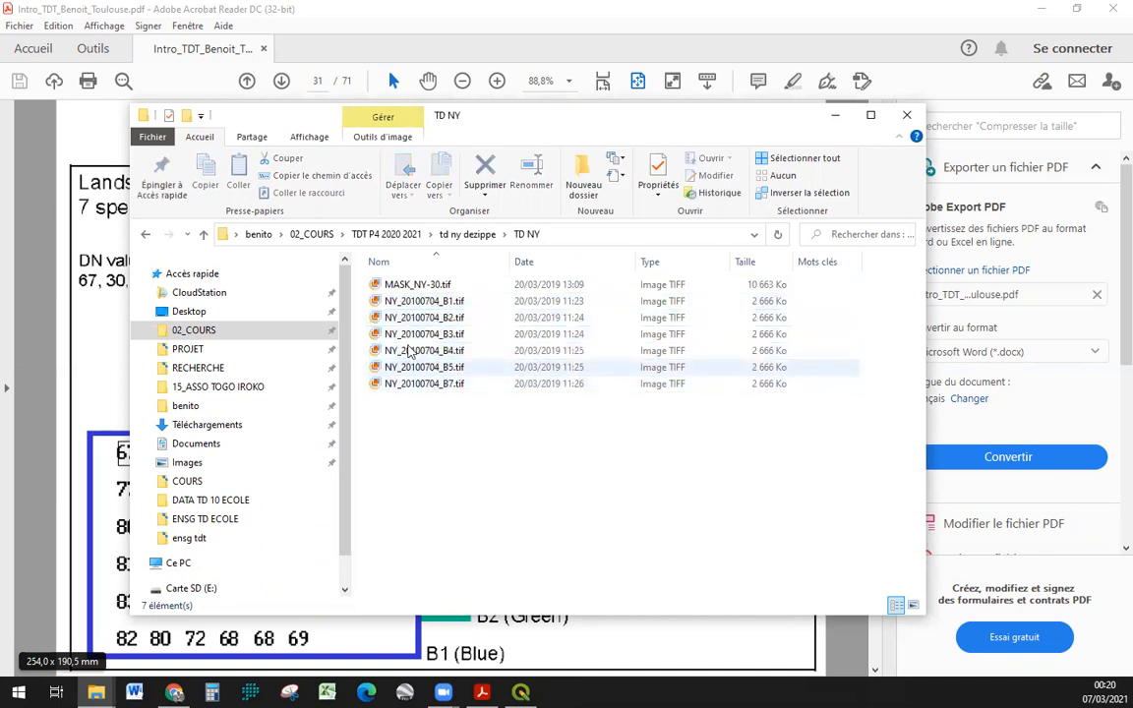
left_click(400, 287)
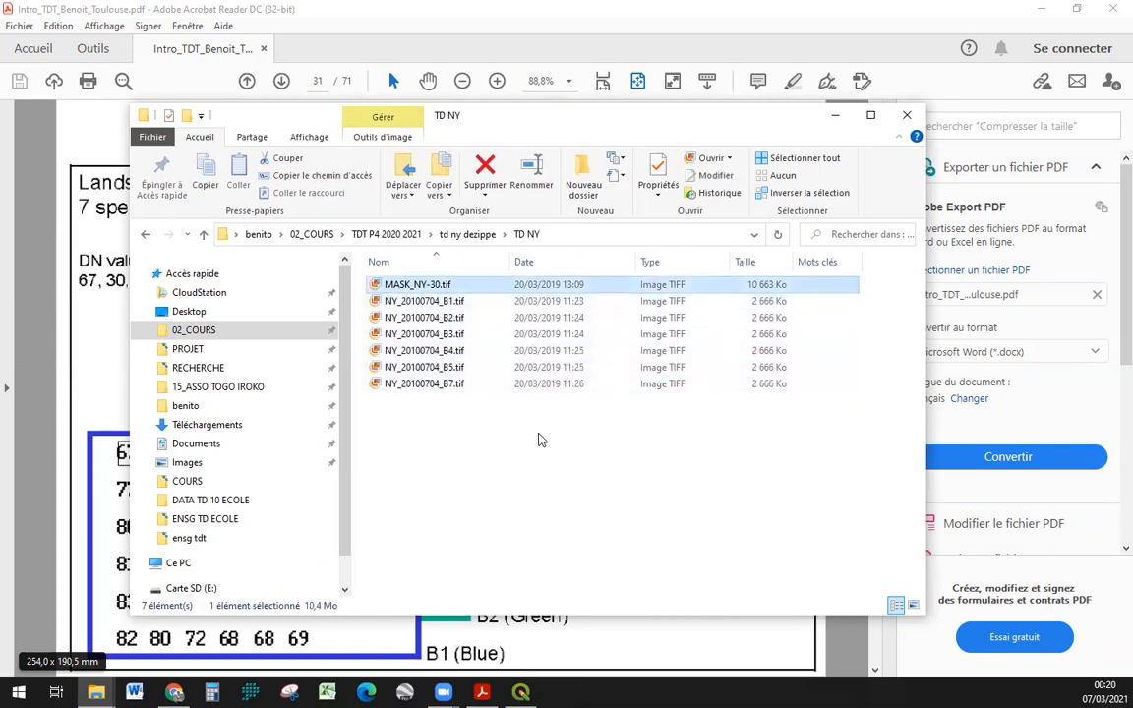
left_click_drag(426, 423, 530, 299)
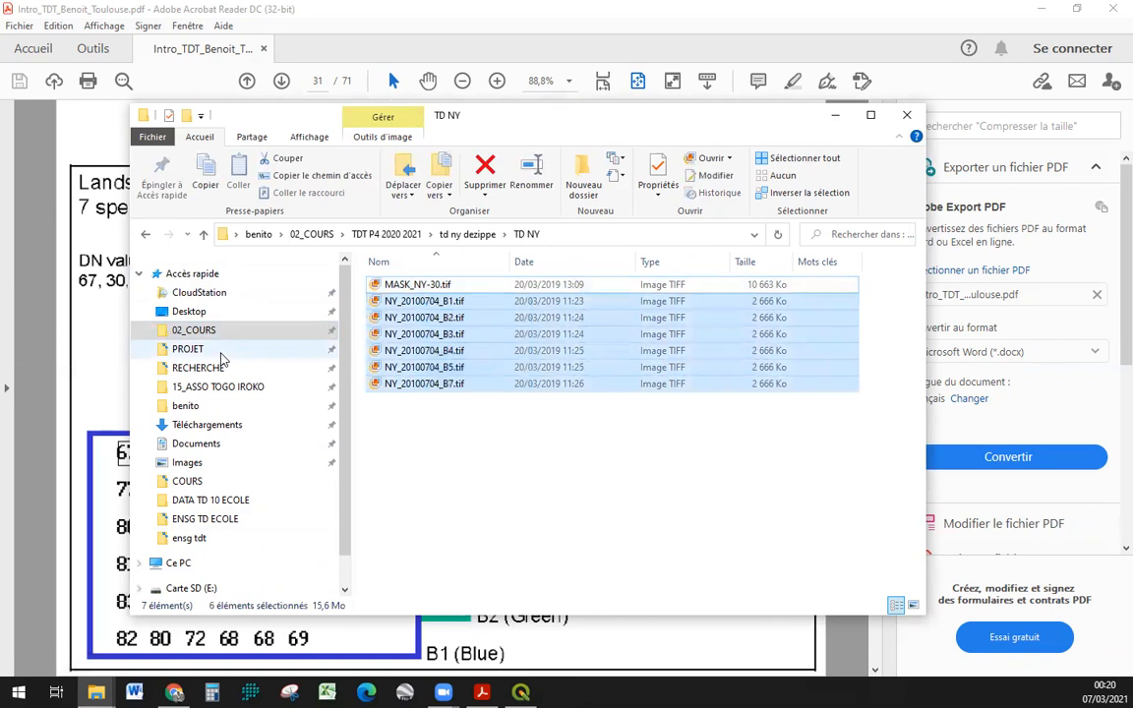
Review the course PDF's slides on spectral resolution, additive colour synthesis and true- and false-colour display of band images
left_click(96, 516)
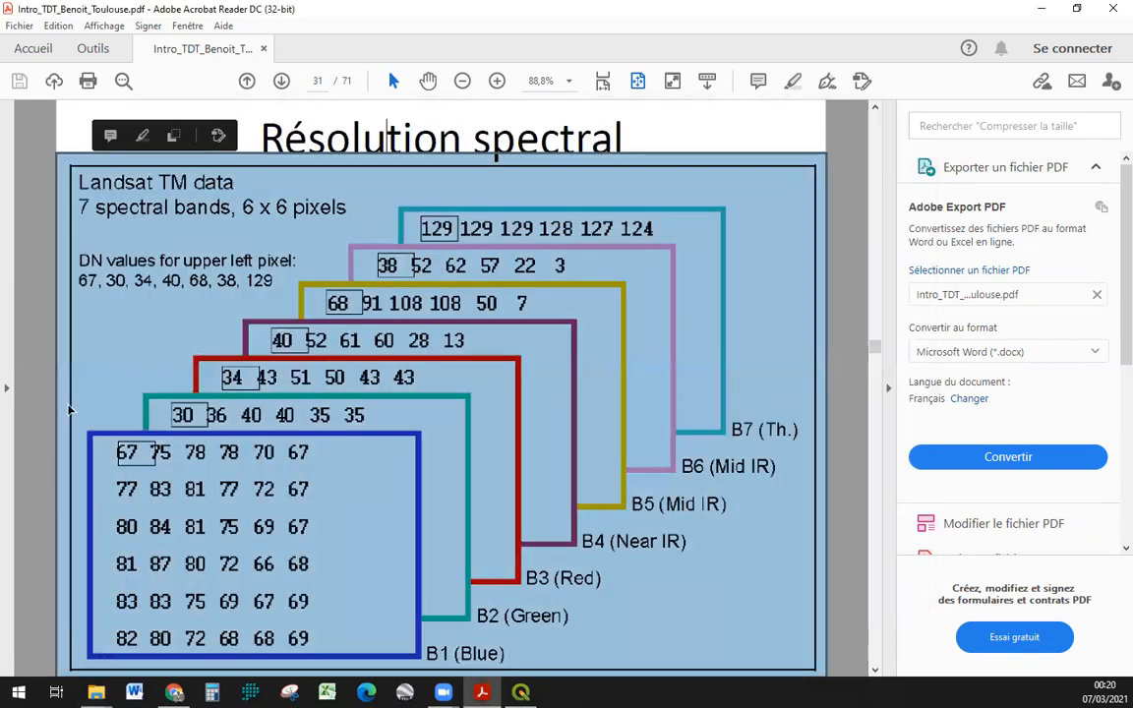
left_click(46, 411)
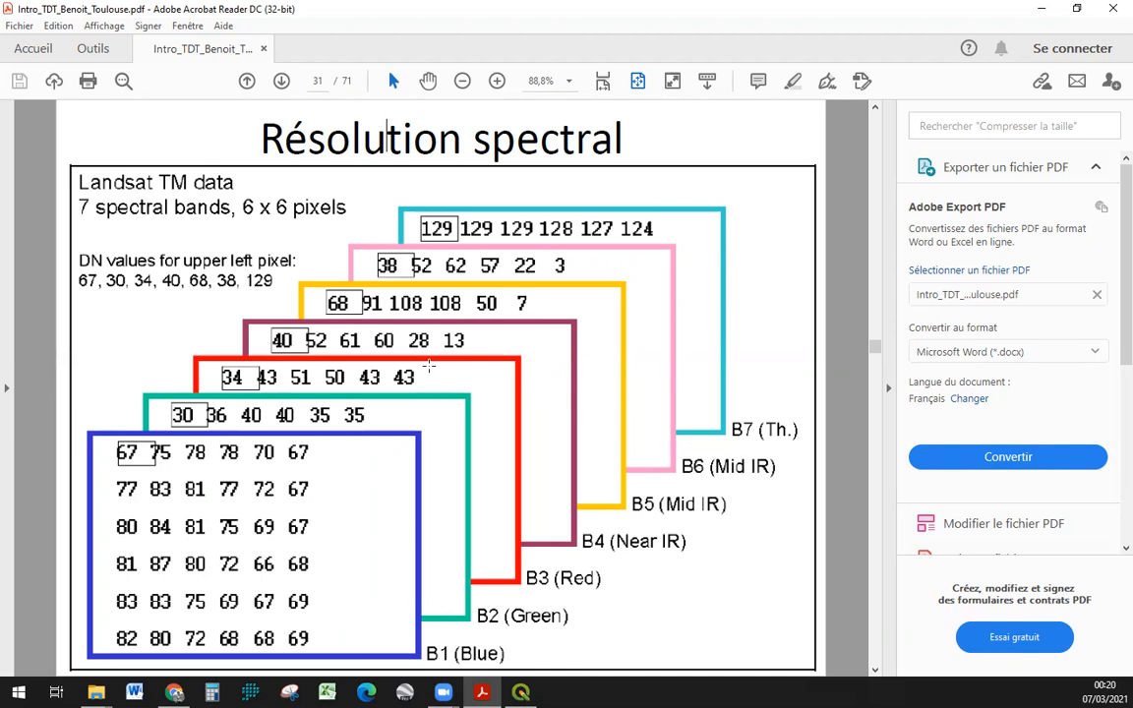
scroll(429, 367, "down", 8)
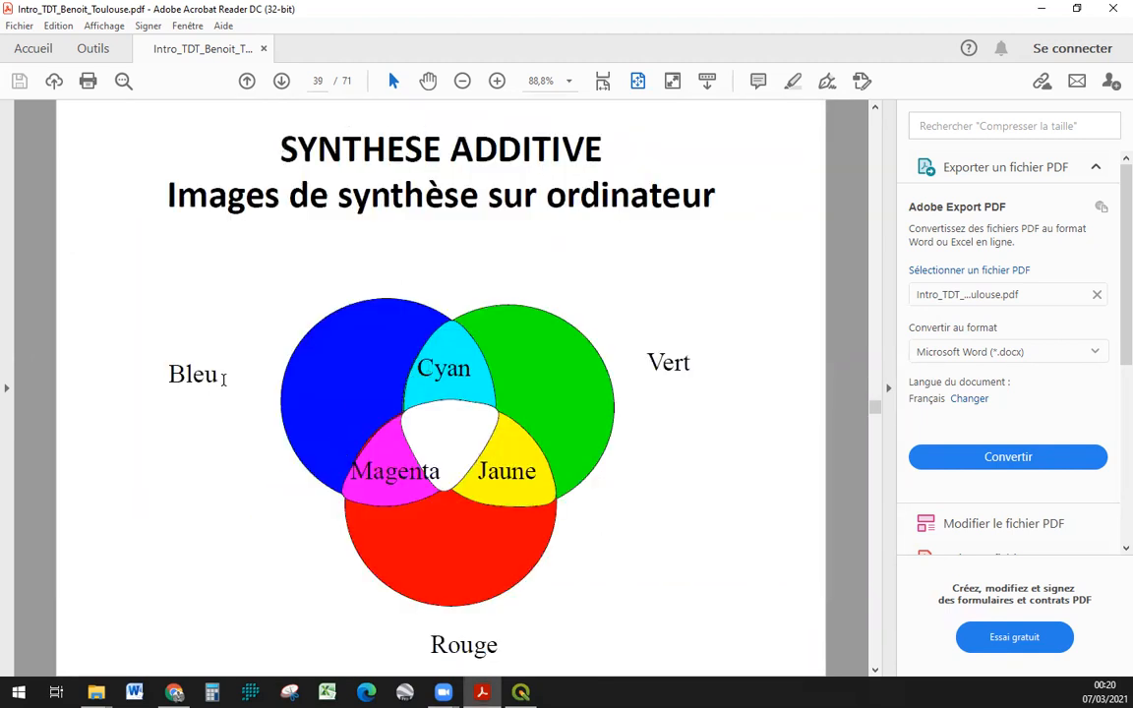
left_click_drag(193, 379, 238, 380)
left_click_drag(661, 364, 693, 364)
left_click_drag(459, 641, 497, 645)
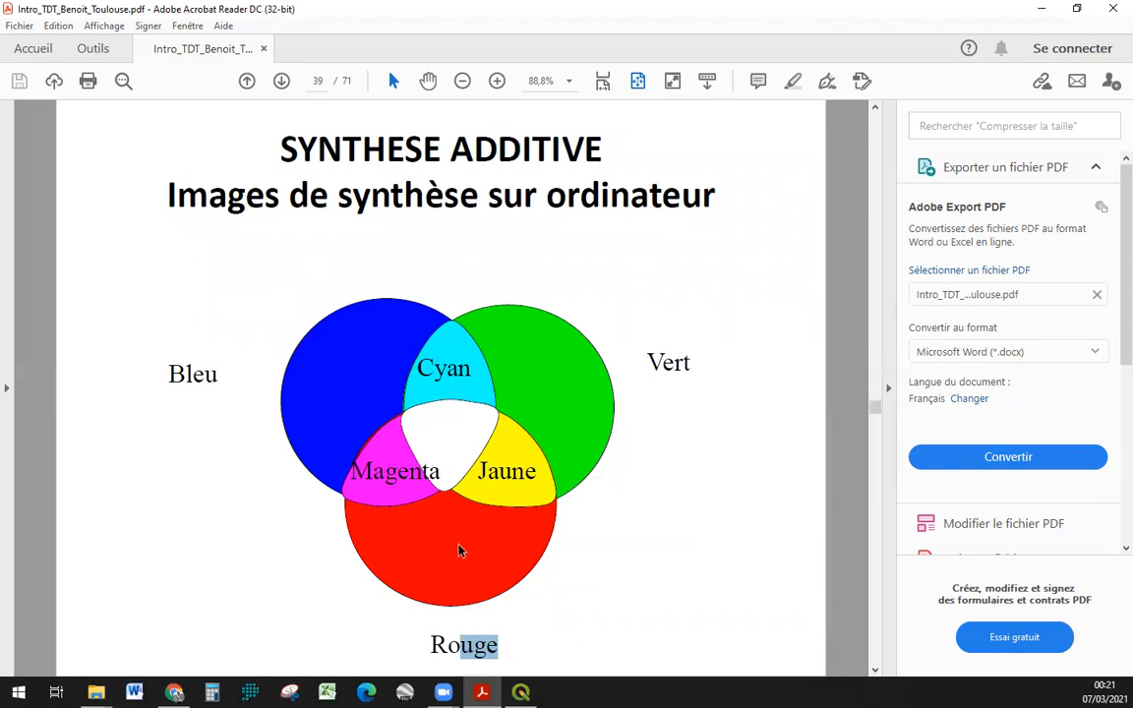
scroll(466, 551, "up", 6)
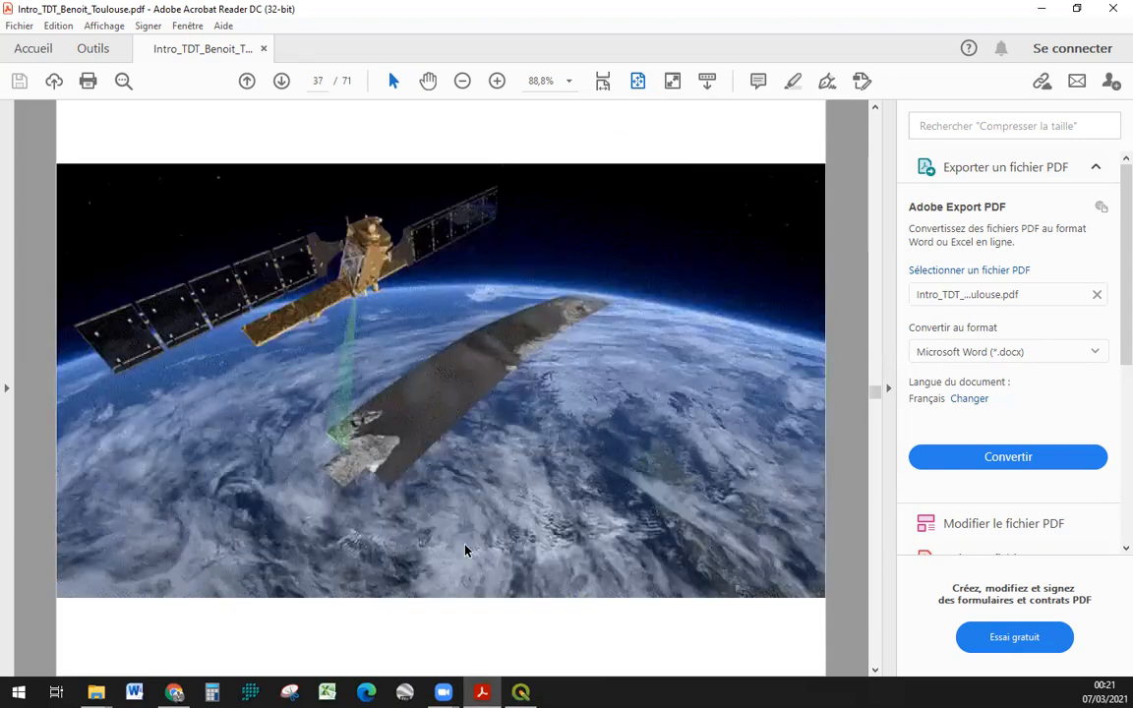
scroll(466, 551, "up", 4)
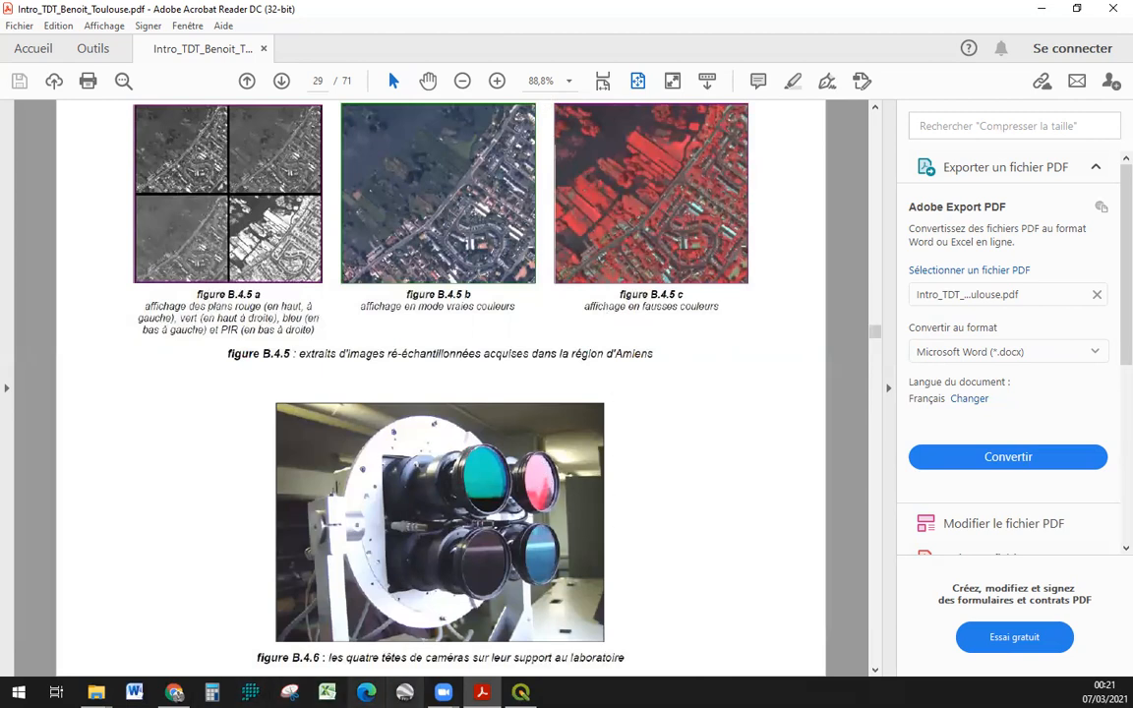
Switch to QGIS and open the TD NY folder inside td ny dezippe in File Explorer over it
left_click(521, 693)
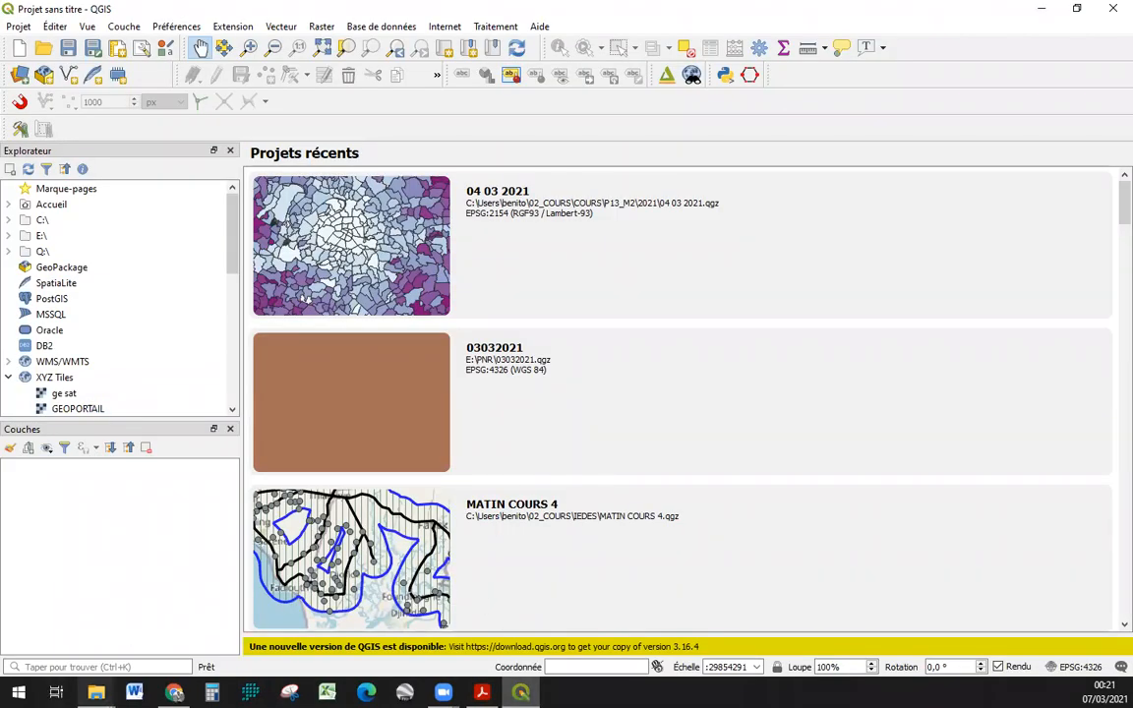
left_click(95, 692)
left_click(217, 637)
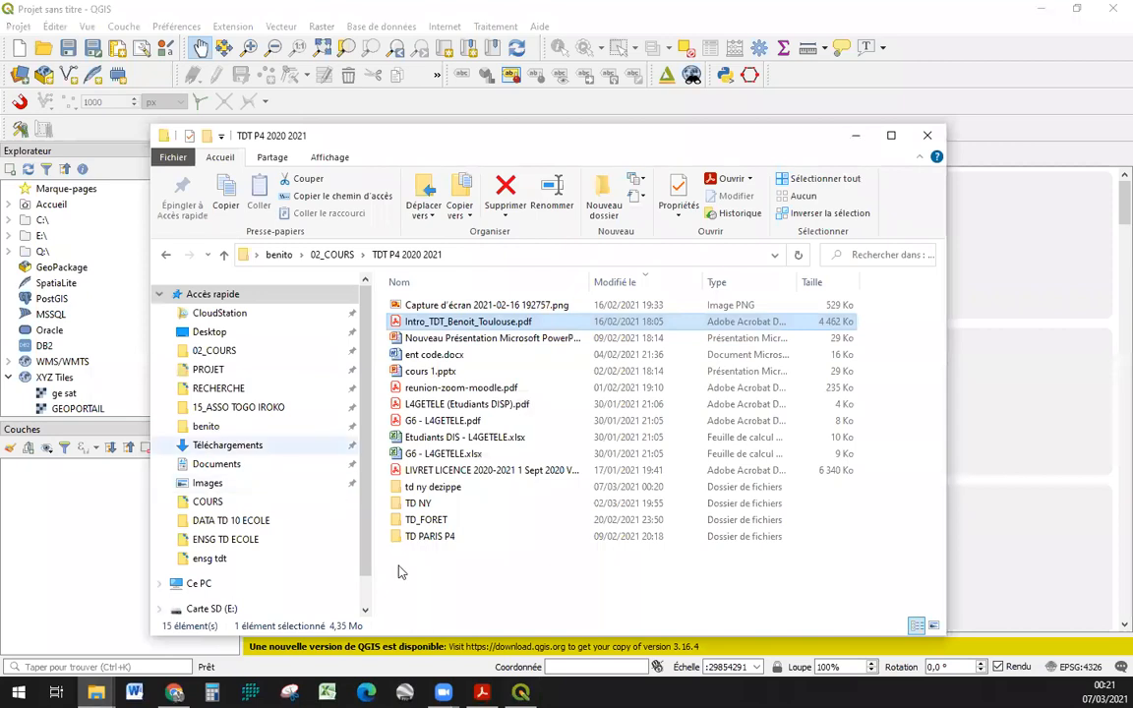
double_click(417, 503)
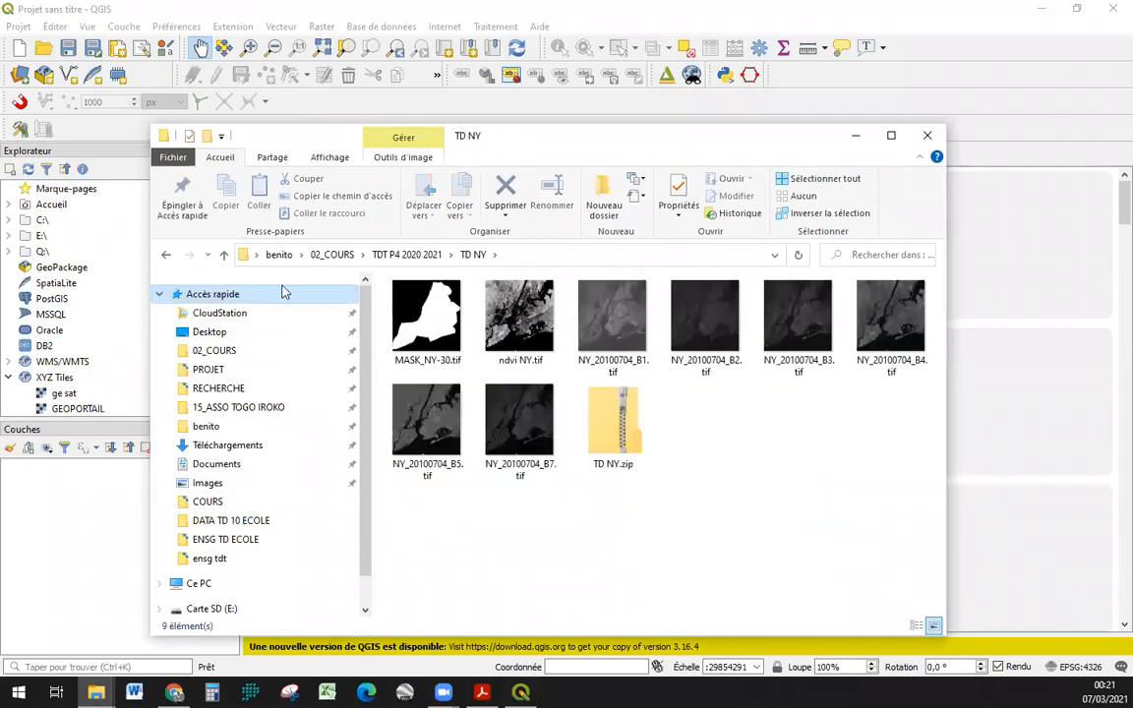
left_click(167, 258)
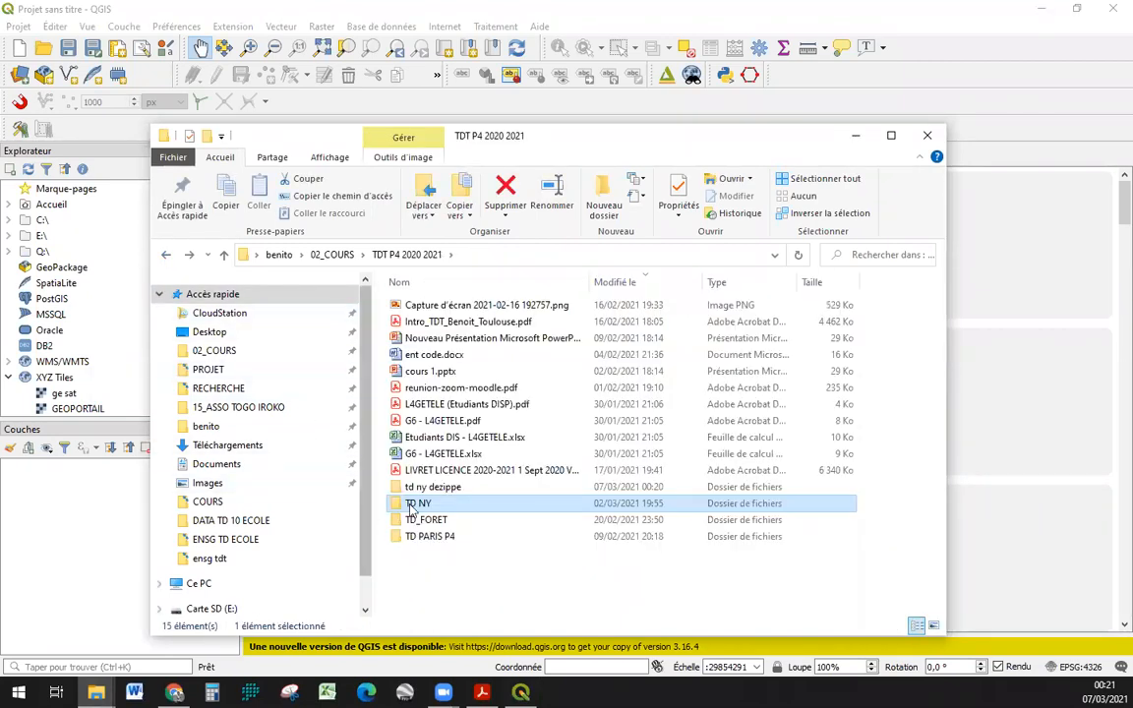
double_click(380, 444)
double_click(421, 304)
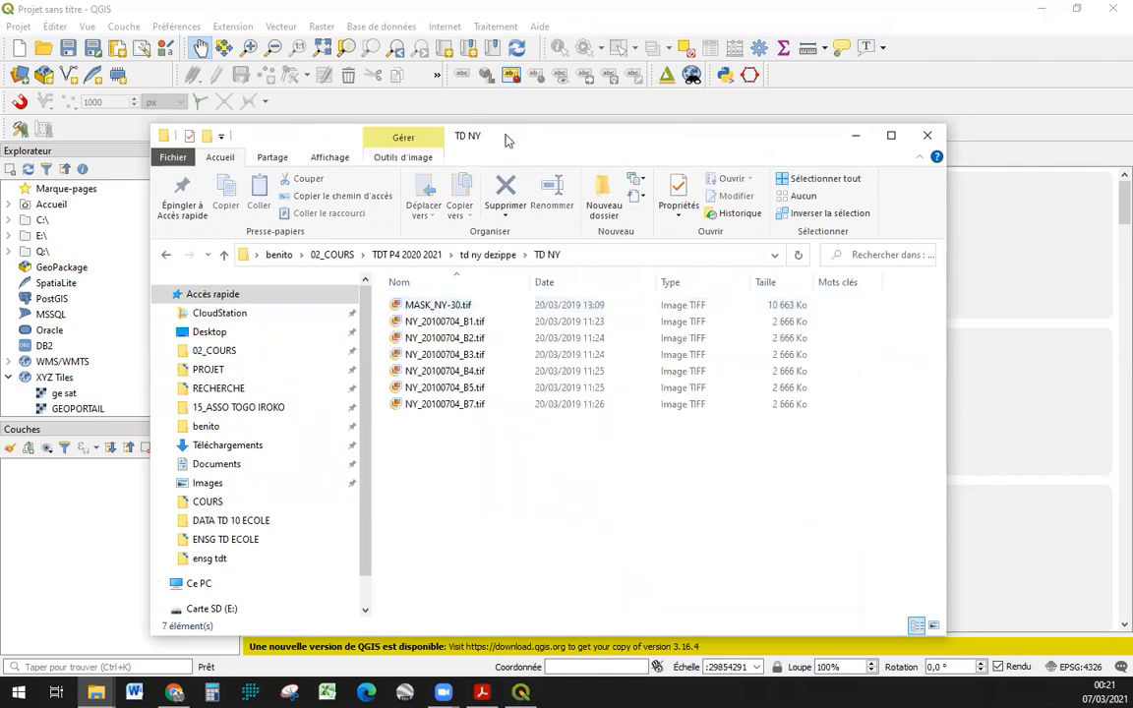
Add NY_20100704_B1.tif from the folder to the empty QGIS project as a raster layer
left_click_drag(505, 140, 998, 84)
left_click_drag(934, 265, 403, 300)
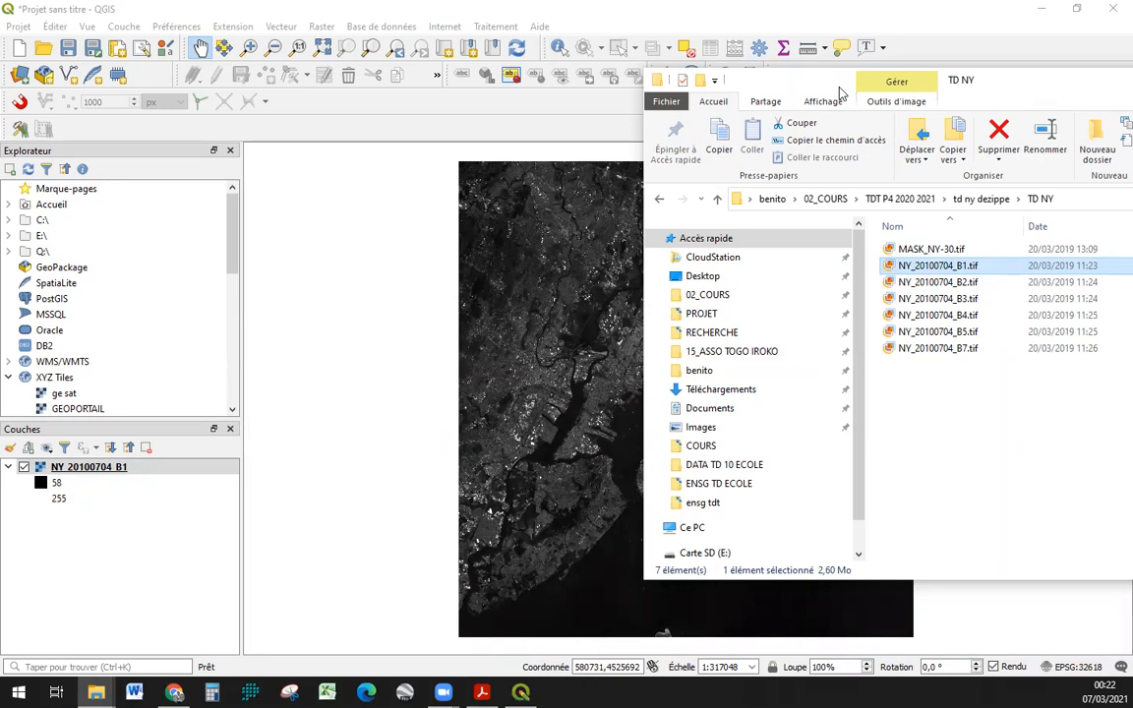
left_click_drag(840, 88, 488, 94)
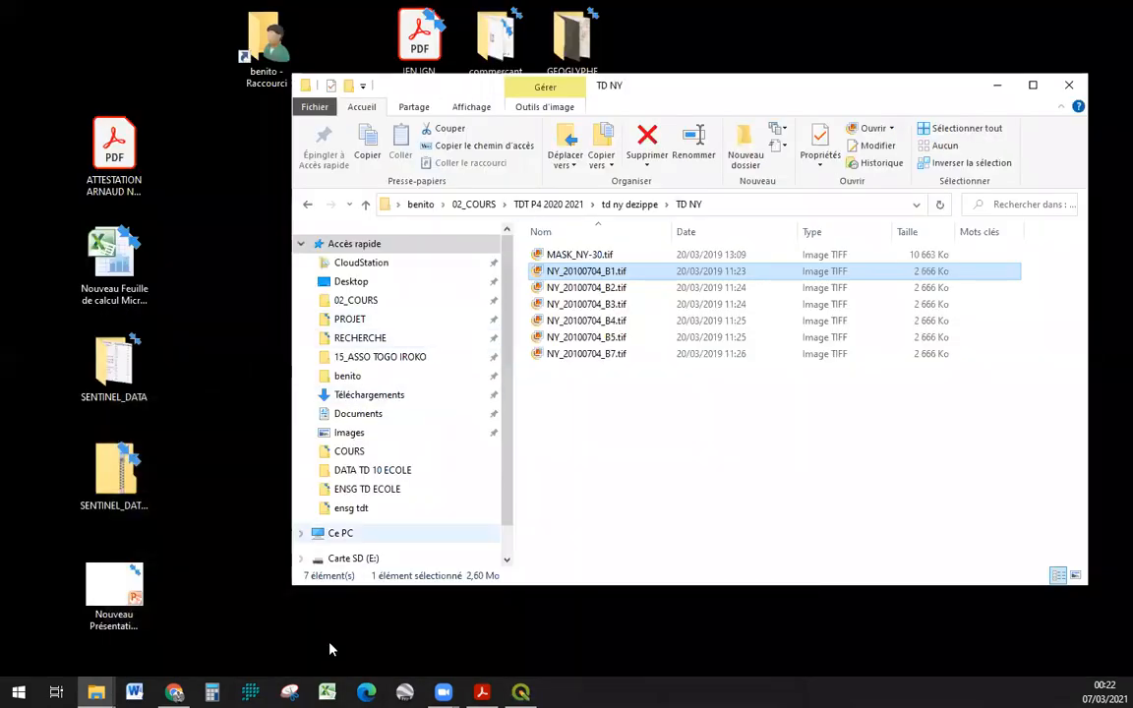
left_click(521, 693)
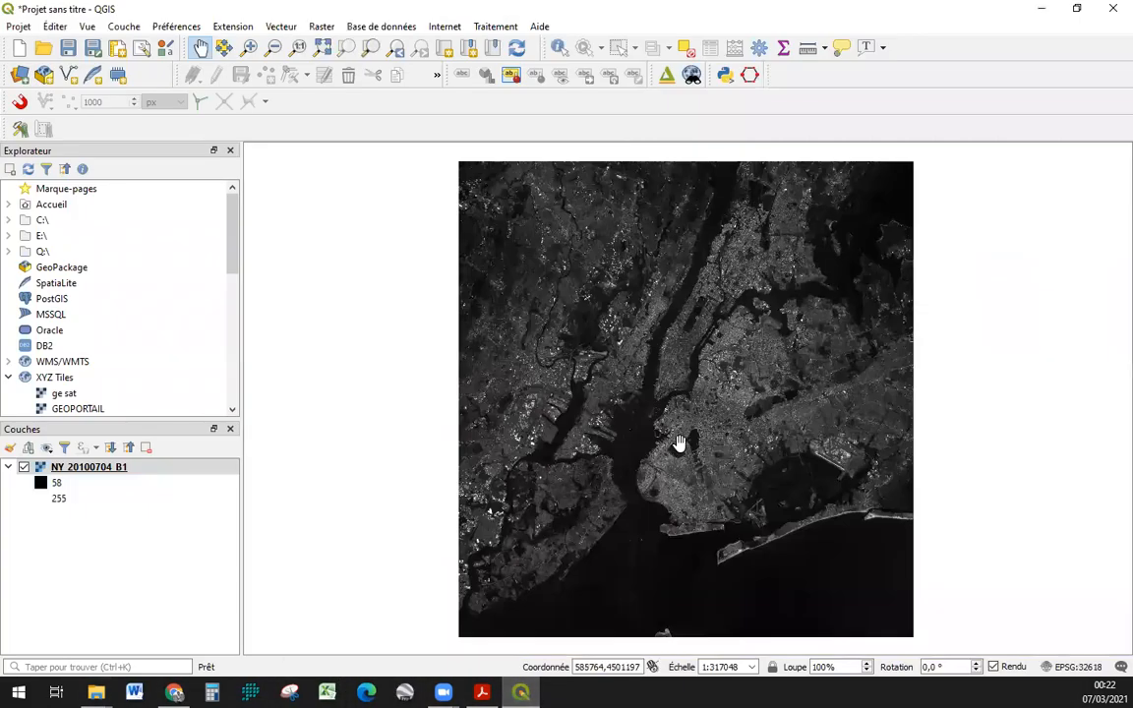
Add the NY_20100704 B2, B3, B4, B5 and B7 TIFF files from the same folder as layers
mouse_move(96, 692)
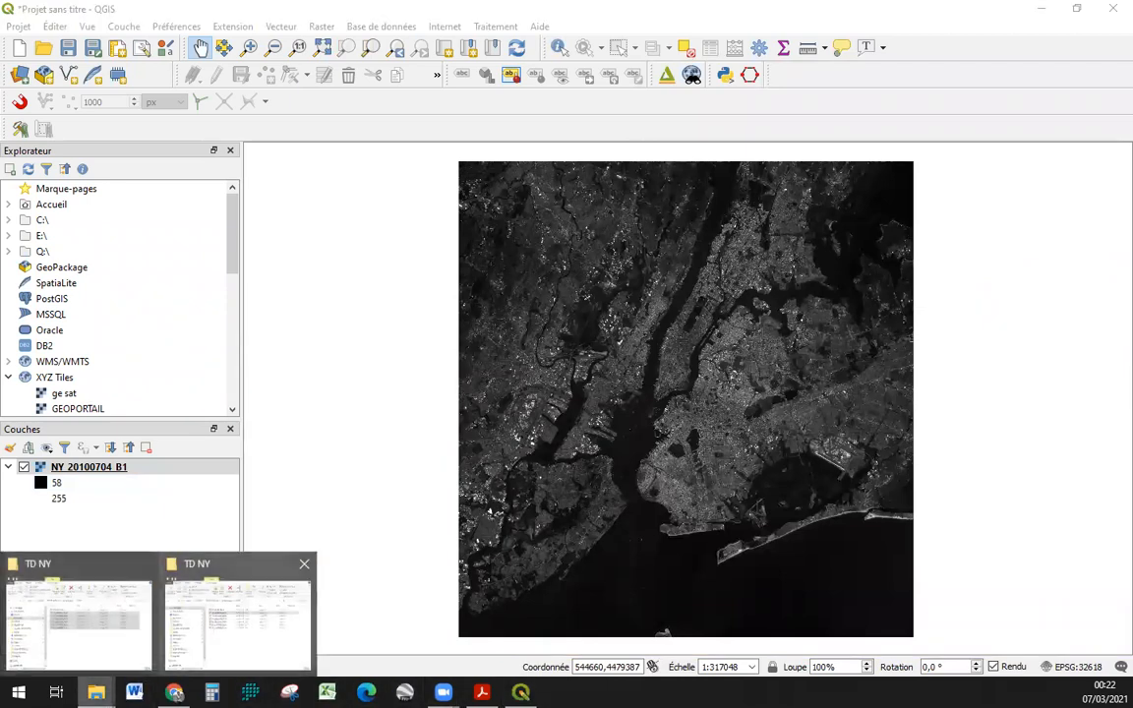
left_click(227, 641)
left_click_drag(536, 288, 113, 558)
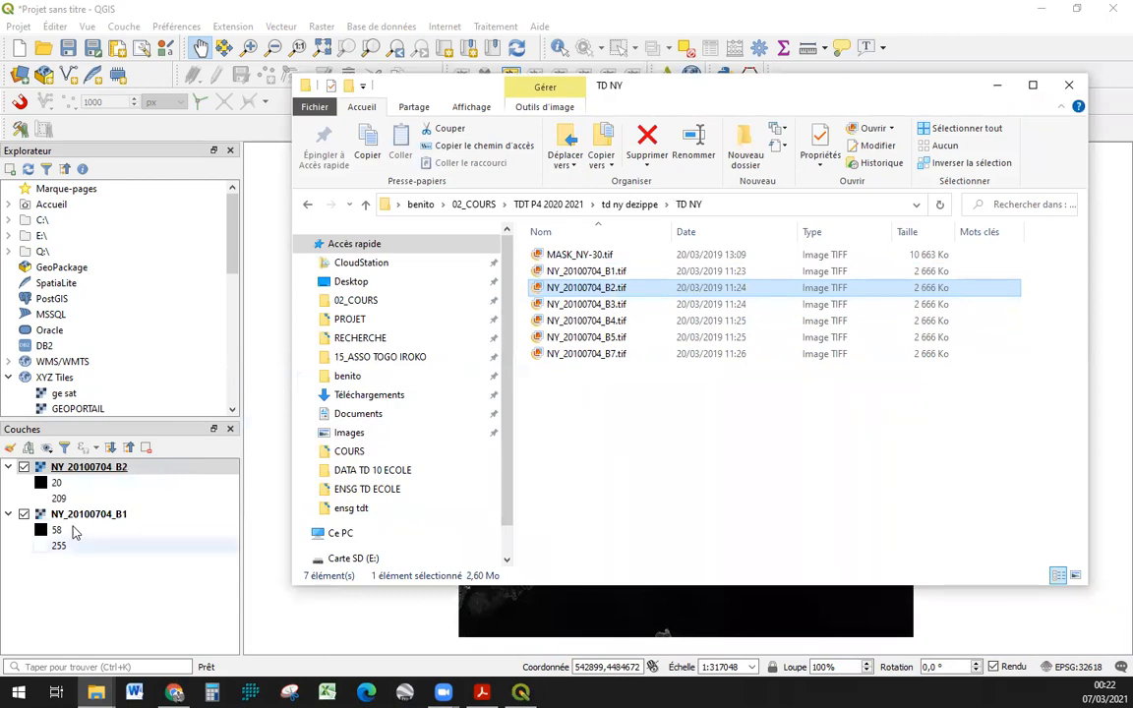
left_click_drag(580, 304, 178, 477)
left_click_drag(586, 321, 150, 470)
left_click_drag(582, 337, 212, 462)
left_click_drag(566, 354, 196, 334)
Add the OpenStreetMap XYZ tile layer beneath all the band layers and collapse the XYZ Tiles list
scroll(98, 246, "down", 4)
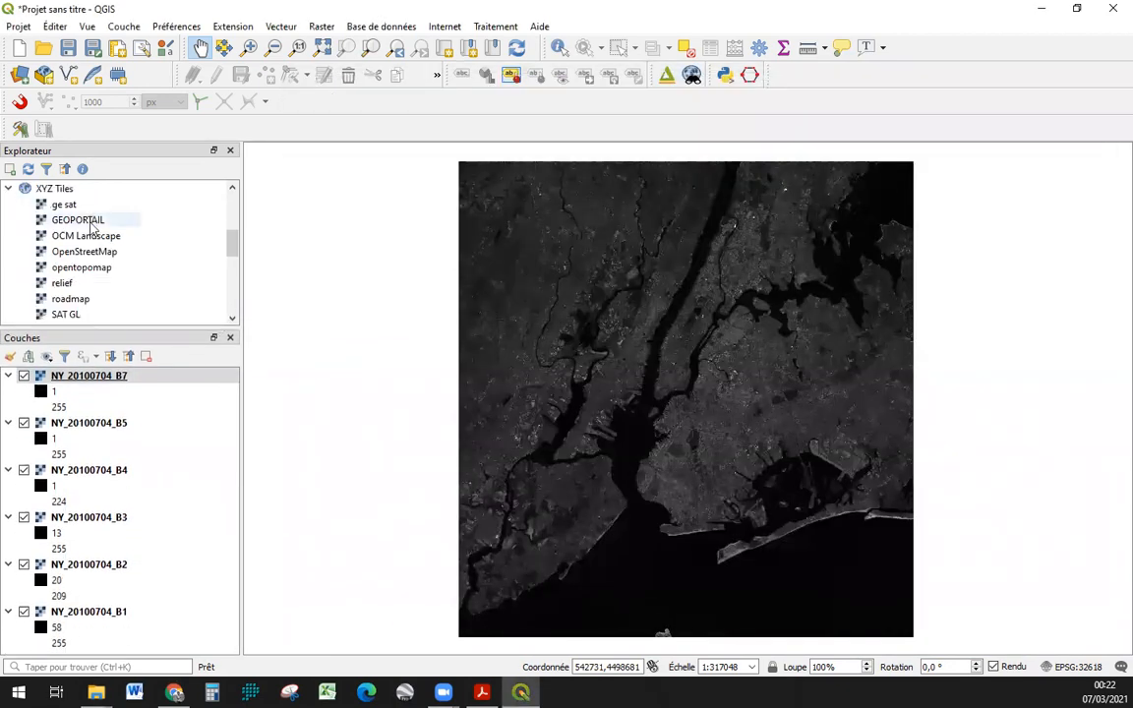
left_click(9, 188)
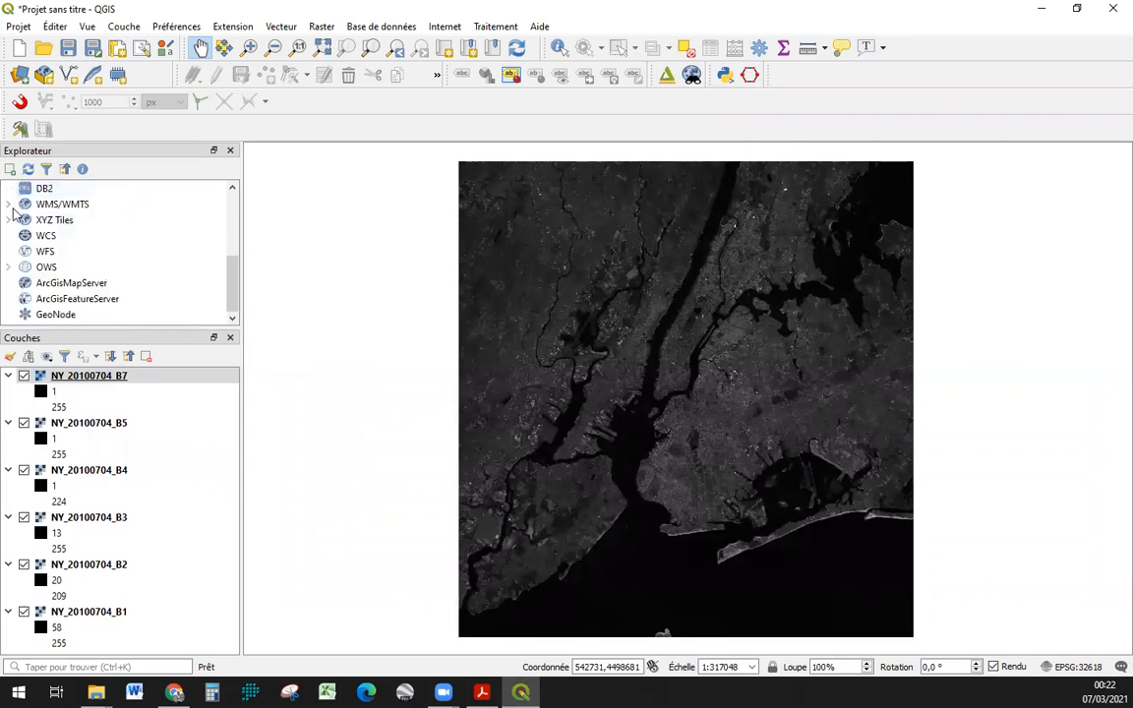
left_click(18, 221)
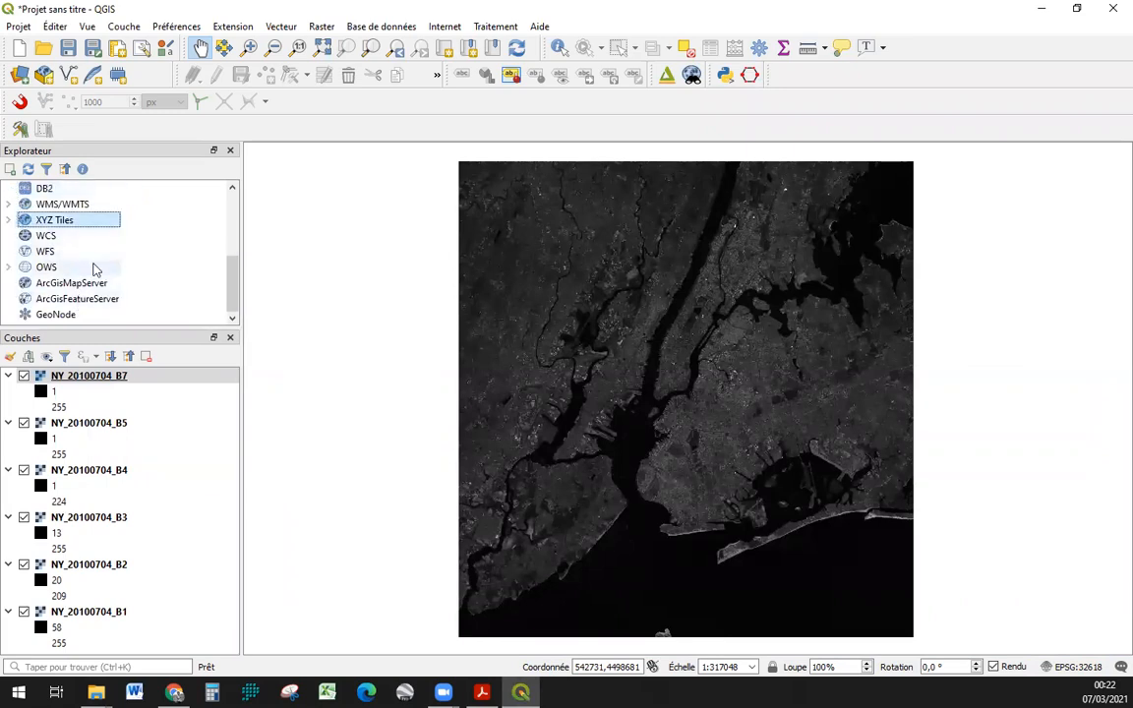
left_click(8, 219)
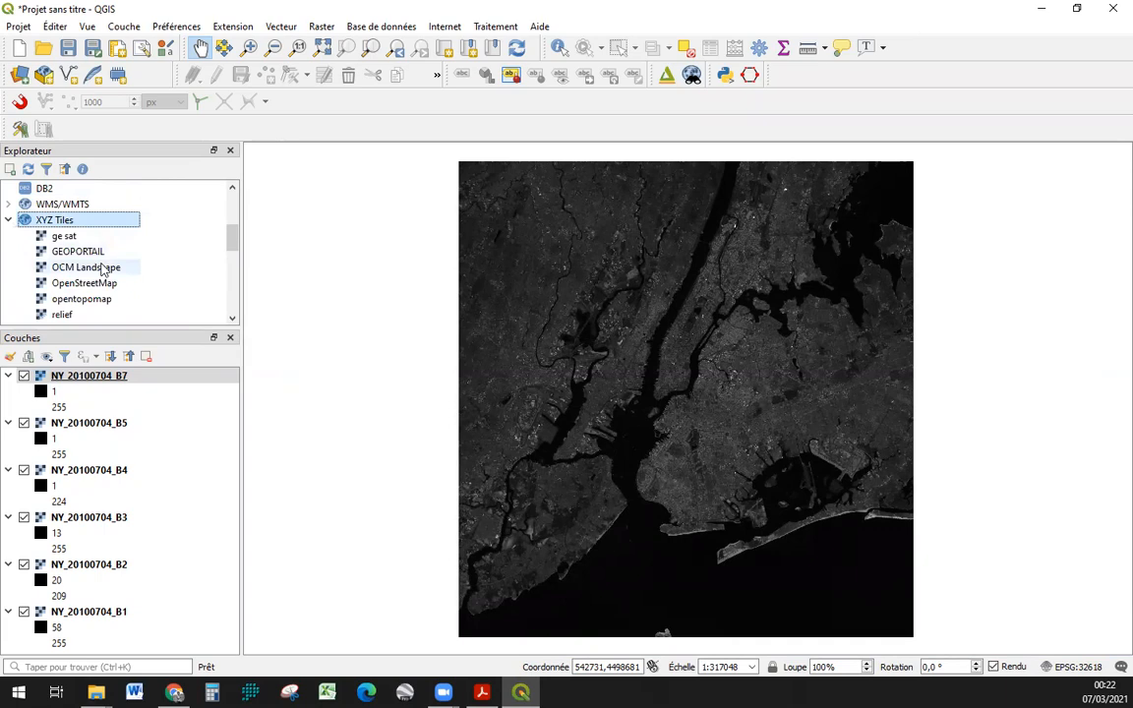
mouse_move(107, 284)
left_mouse_down()
mouse_move(114, 378)
mouse_move(168, 557)
mouse_move(132, 639)
left_mouse_up()
scroll(435, 496, "down", 1)
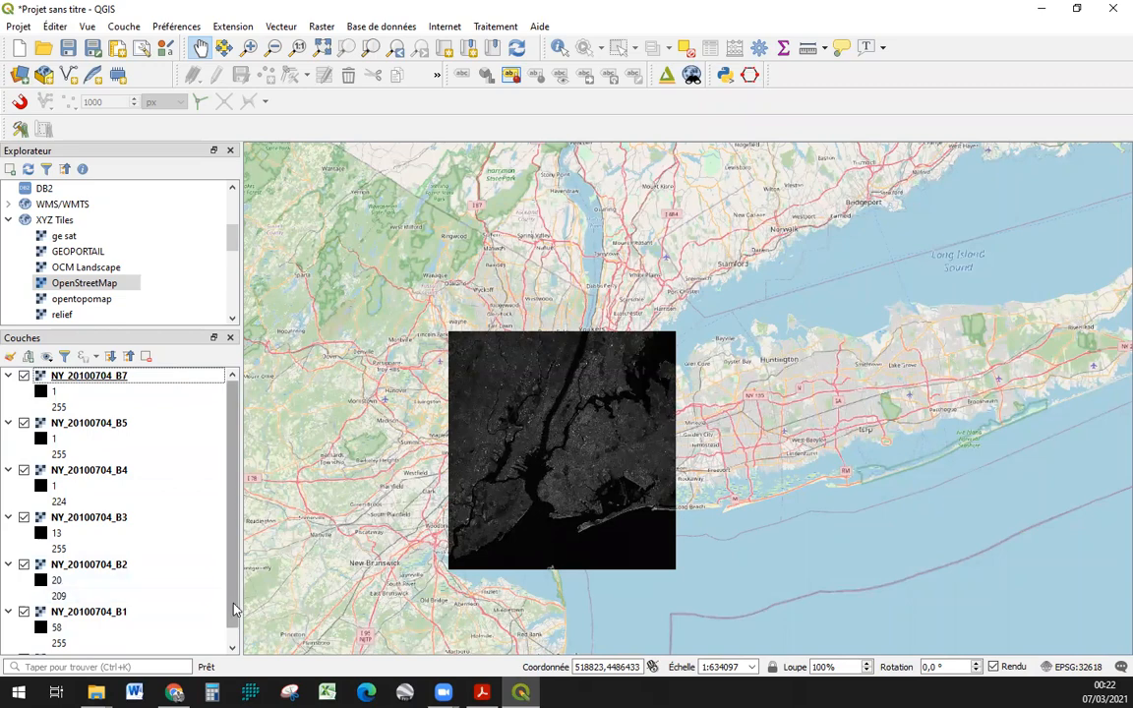
scroll(210, 546, "down", 1)
scroll(561, 450, "up", 1)
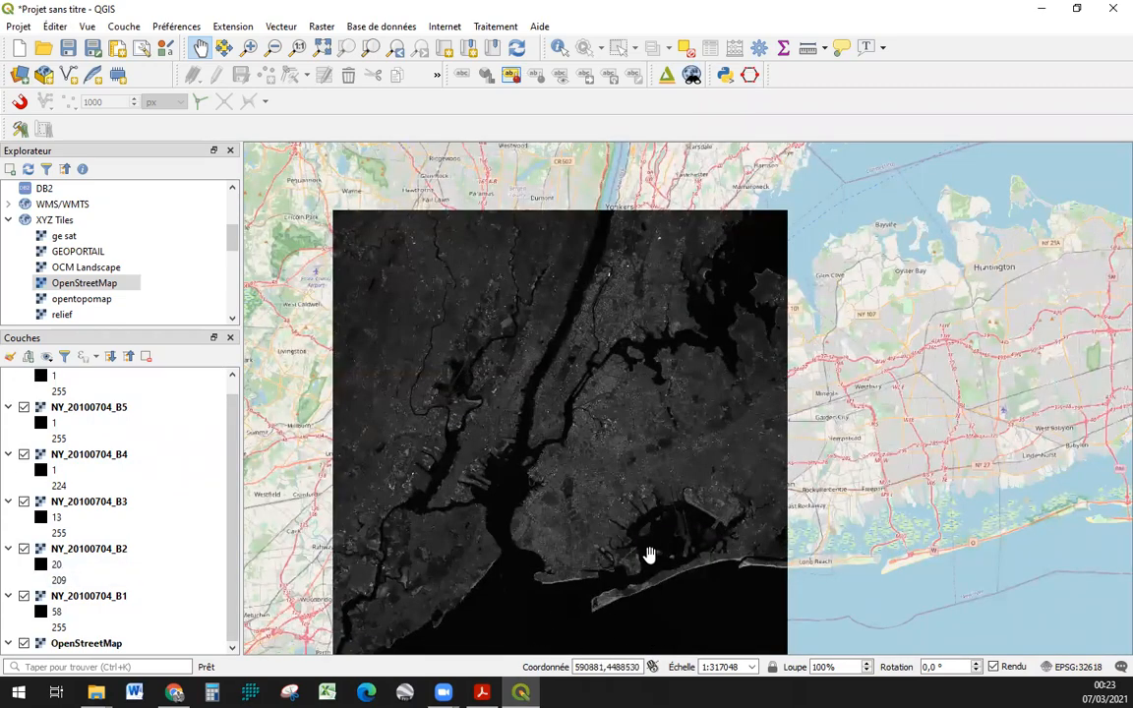
left_click_drag(570, 405, 584, 361)
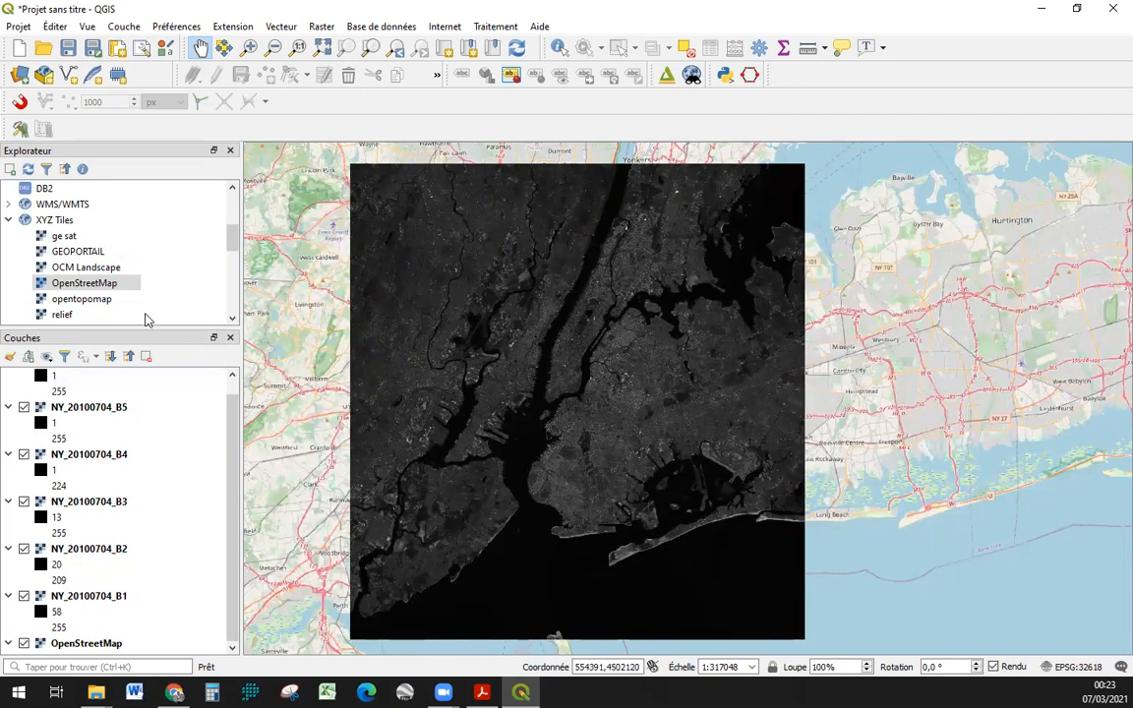
left_click(8, 219)
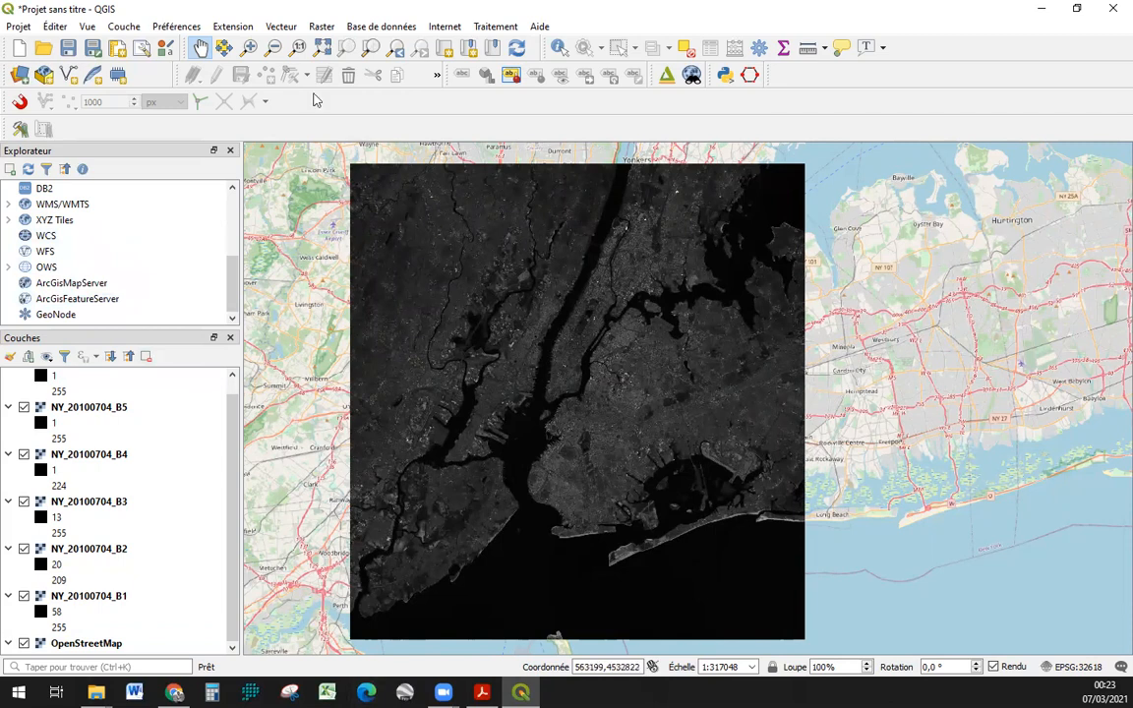
Start building a virtual raster with the six NY_20100704 bands (B1, B2, B3, B4, B5 and B7) as input layers
left_click(321, 28)
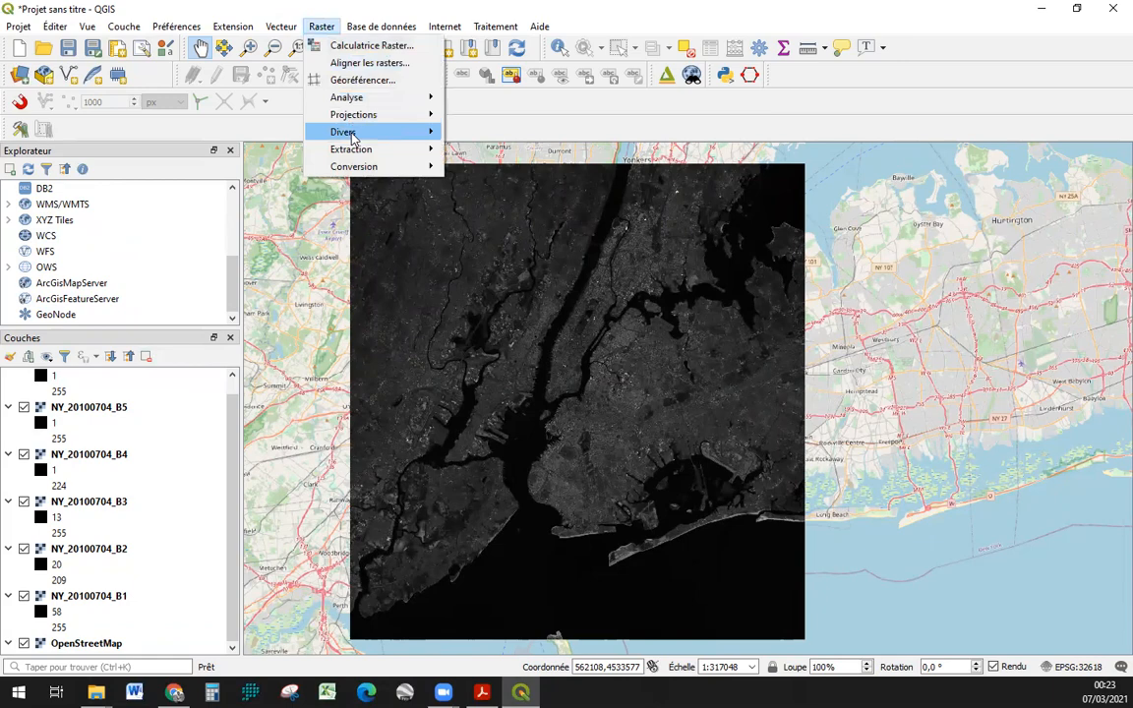
mouse_move(333, 131)
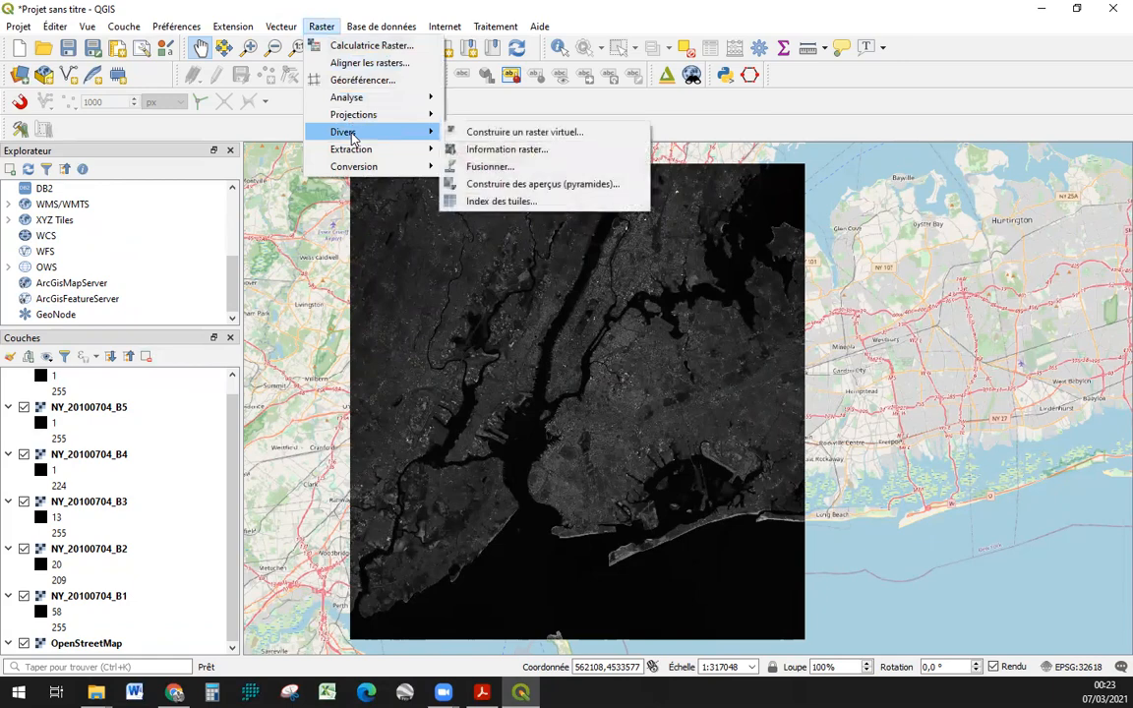
left_click(551, 134)
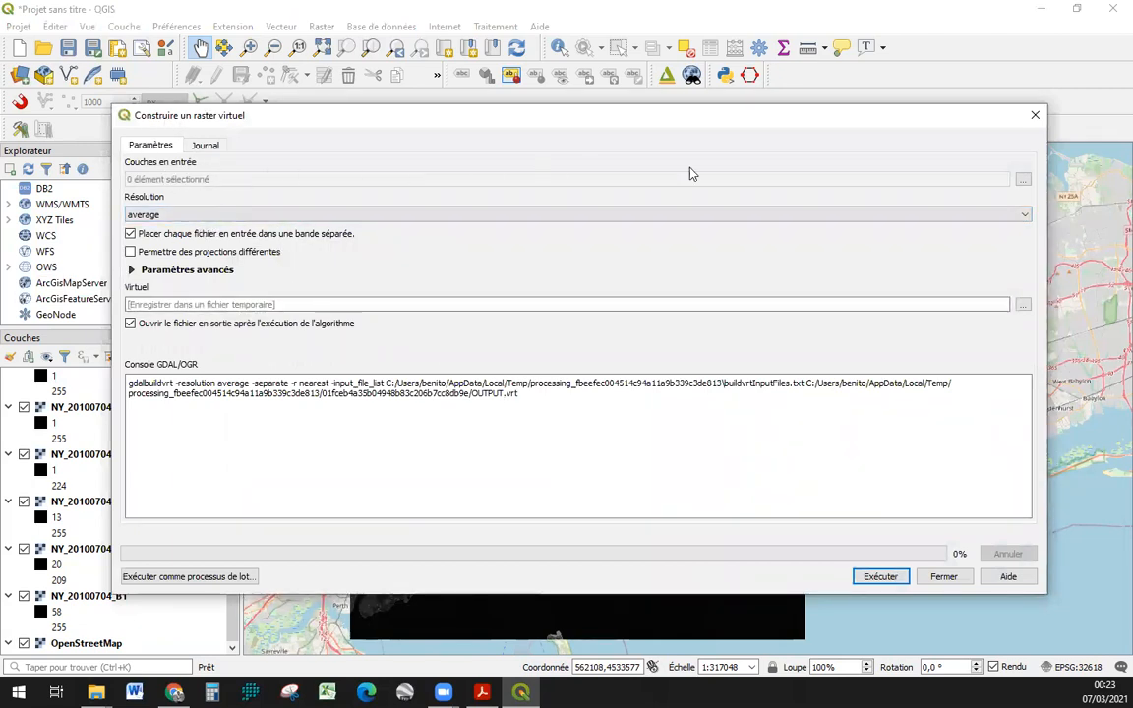
left_click(1023, 180)
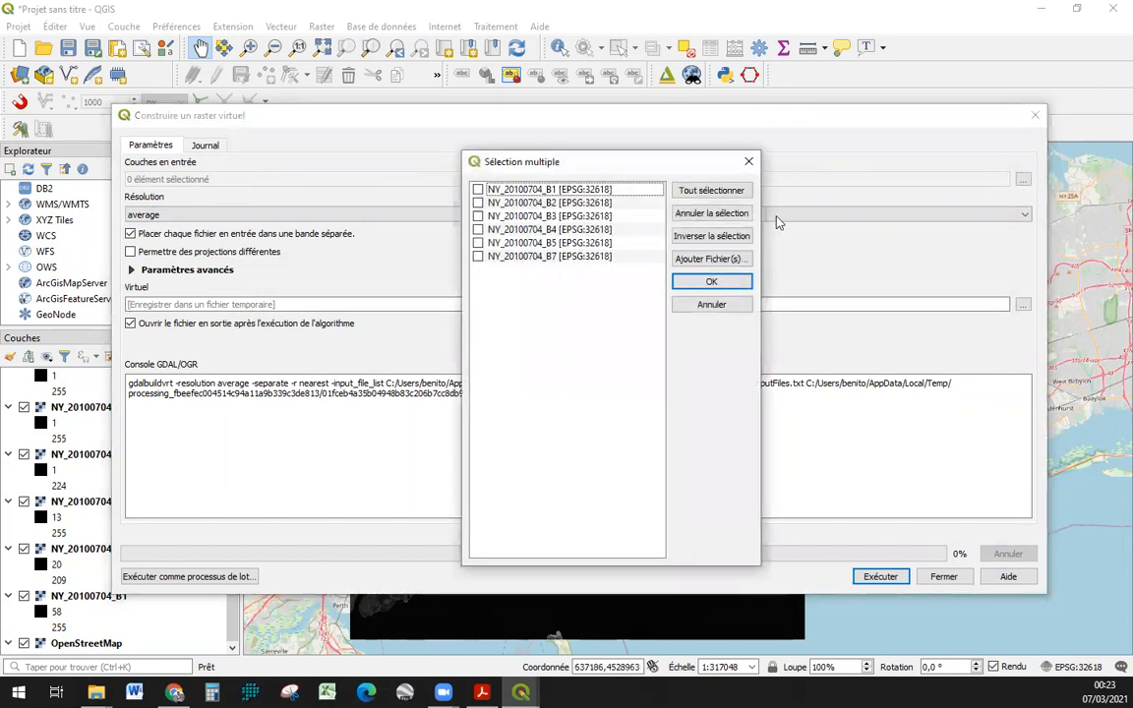
left_click(478, 191)
left_click(479, 215)
left_click(478, 229)
left_click(478, 242)
left_click(478, 256)
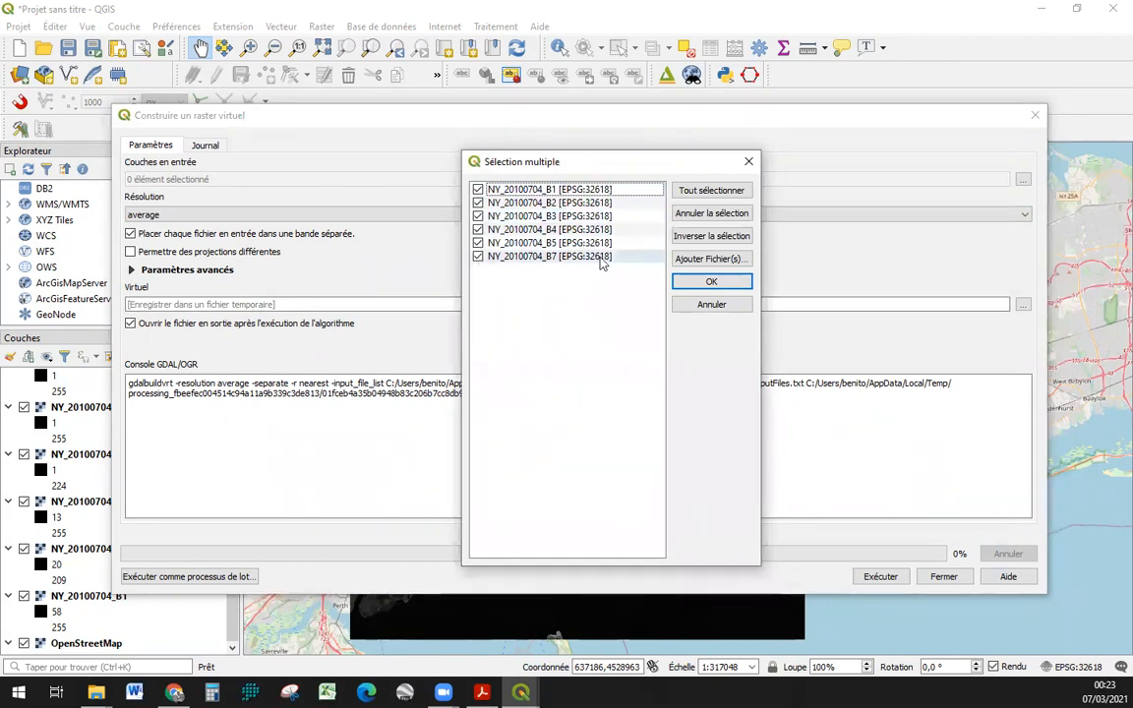
left_click(713, 282)
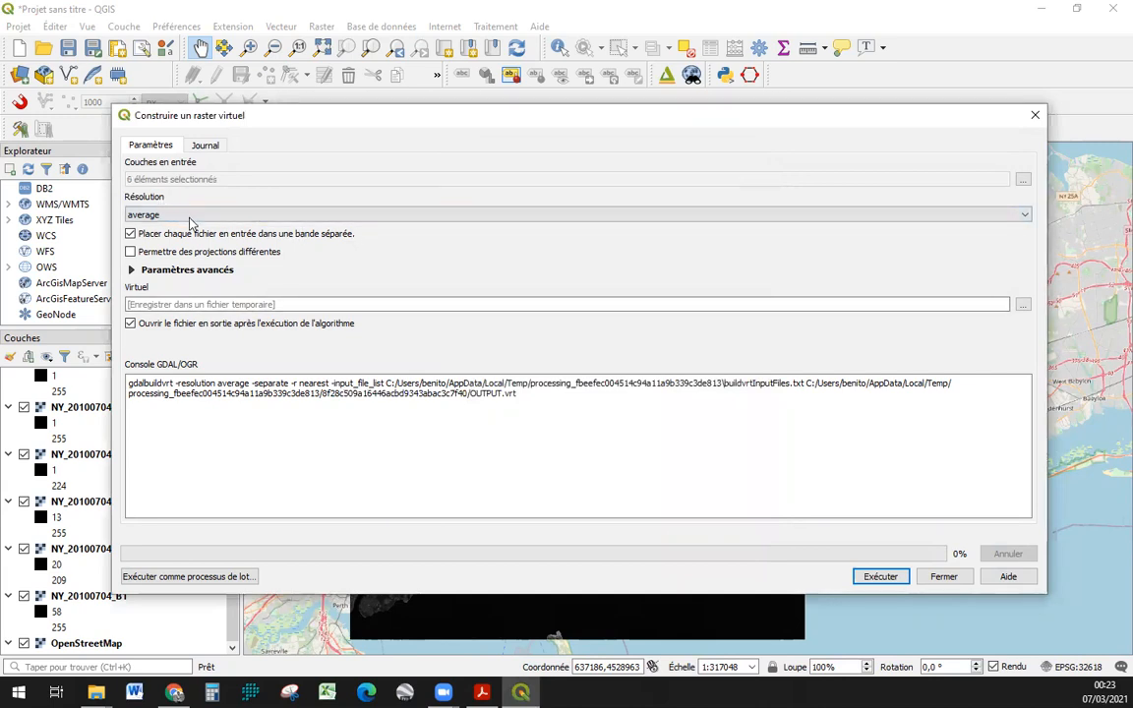
Keep each input file in a separate band and run the virtual raster build to a temporary file
left_click(131, 235)
left_click(131, 235)
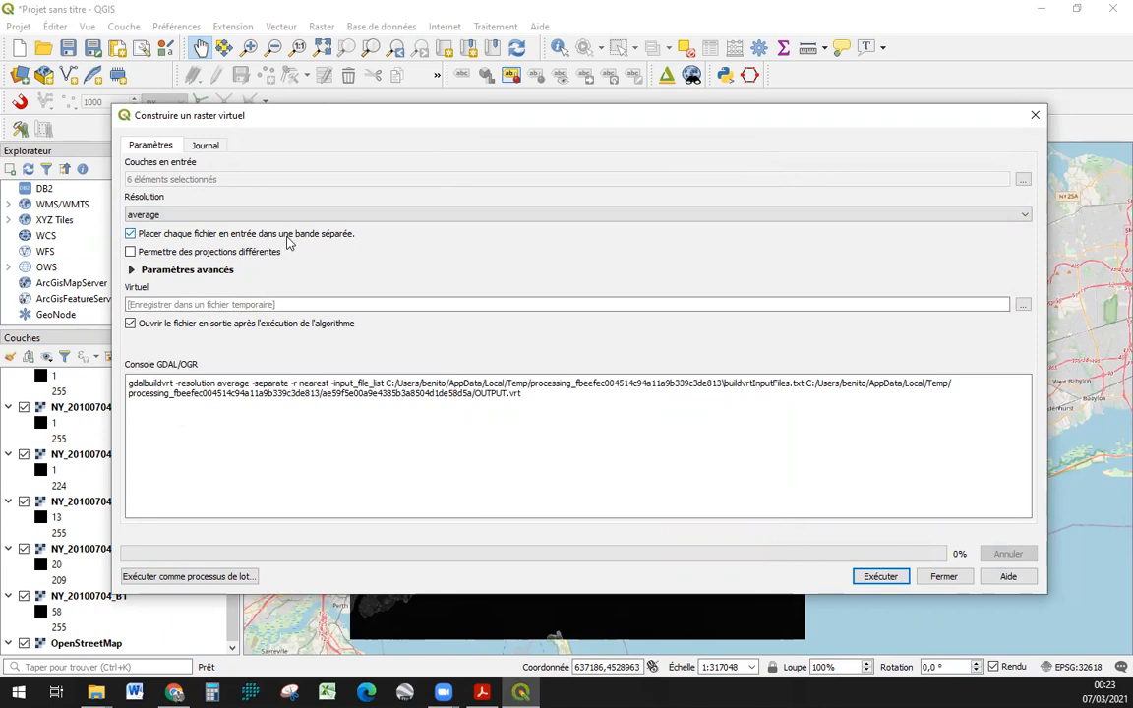
left_click(882, 578)
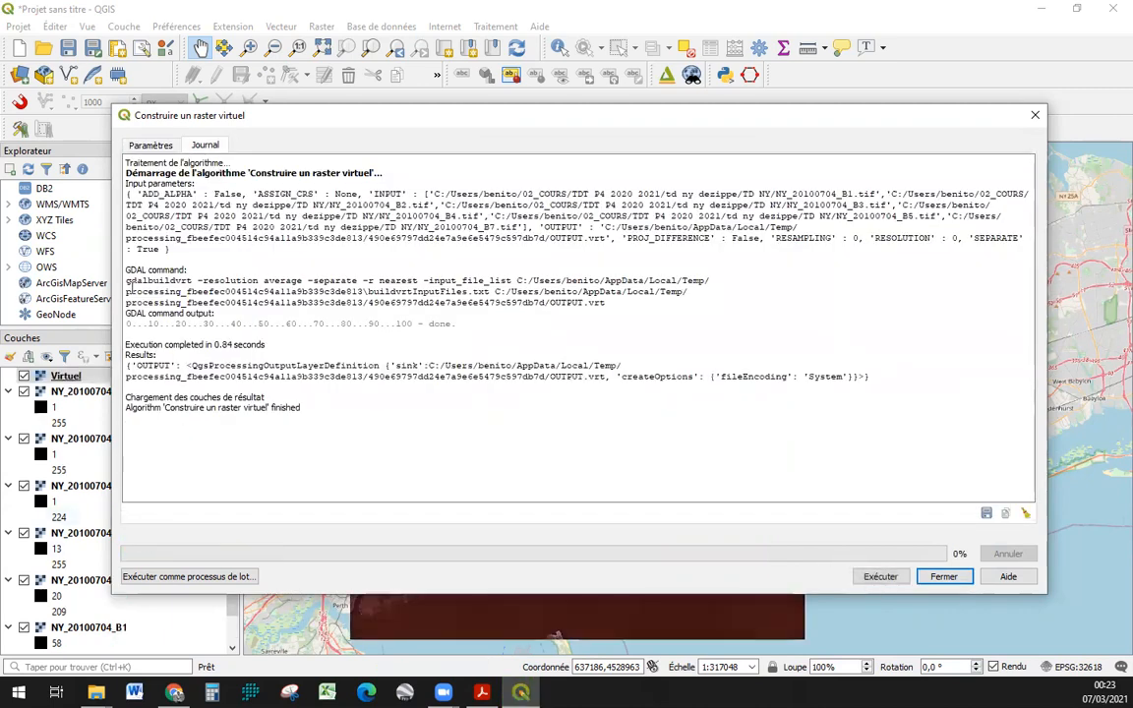
Check the parameters and log of the virtual raster build, and close the tool
left_click(151, 146)
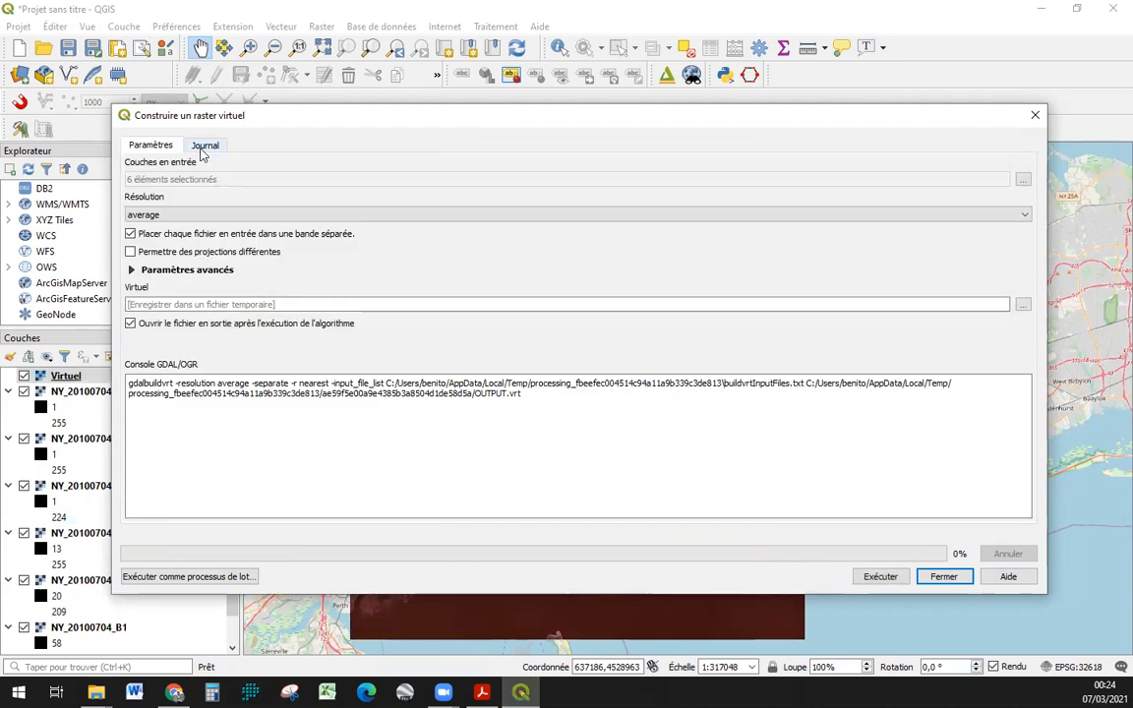
left_click(205, 145)
left_click_drag(167, 407, 296, 405)
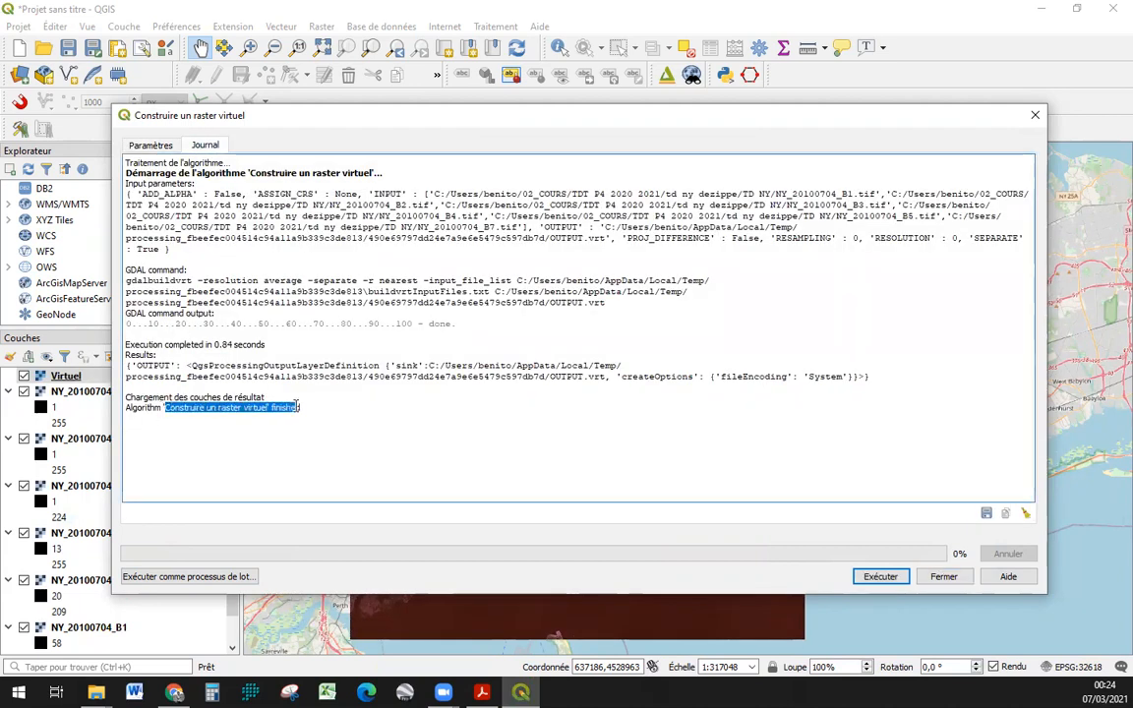
left_click(935, 577)
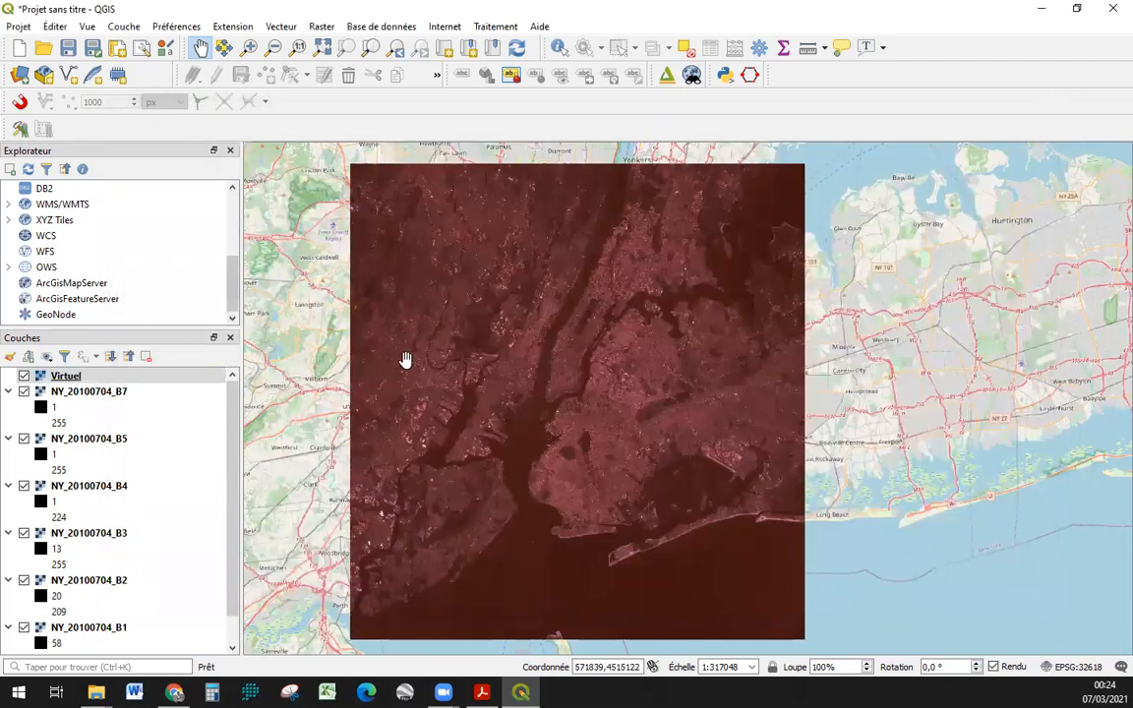
In the Virtuel layer's symbology, assign Bande 4 to red, Bande 3 to green and Bande 2 to blue
right_click(128, 378)
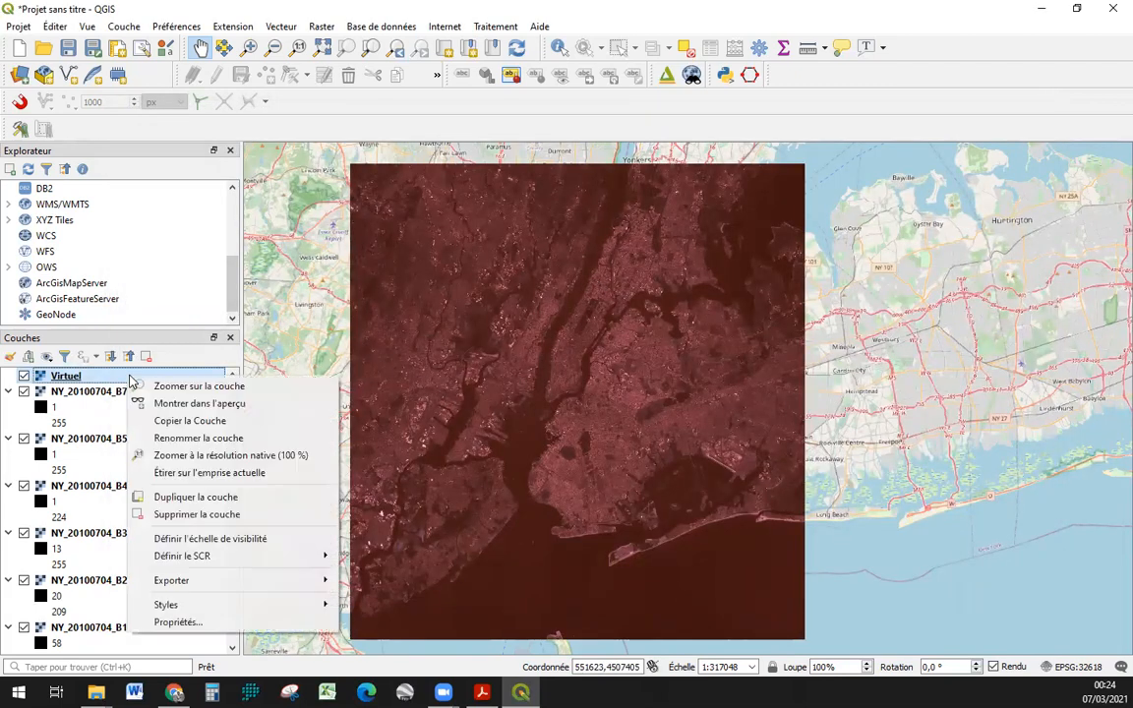
left_click(177, 623)
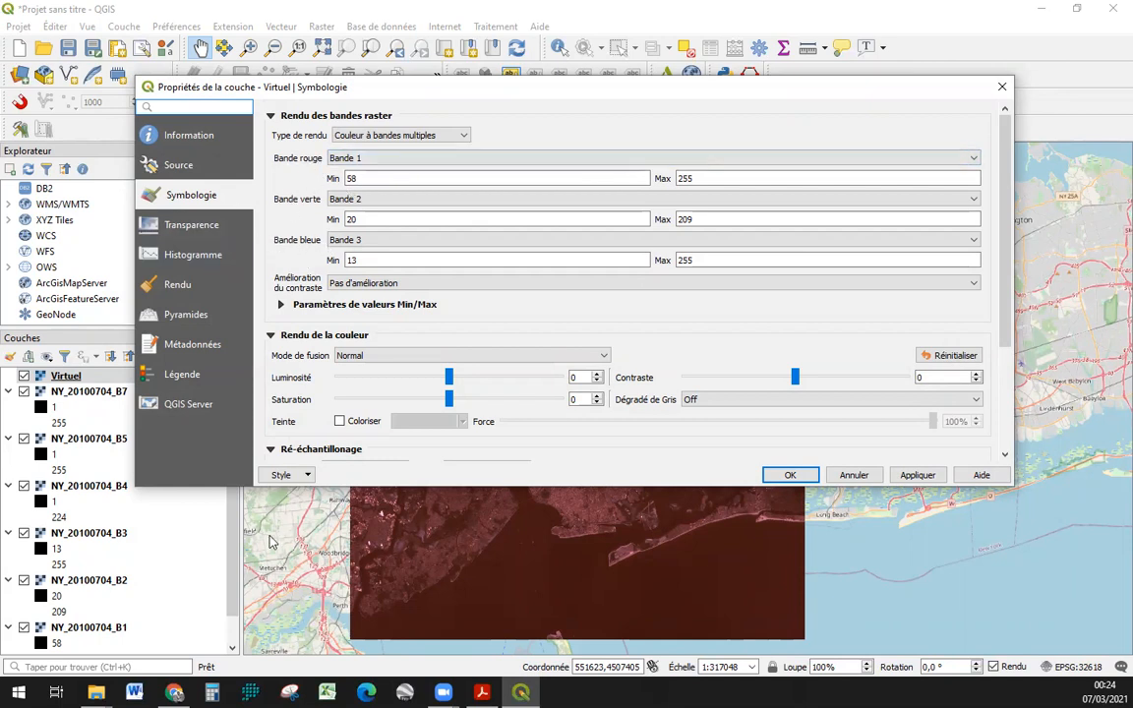
left_click(388, 158)
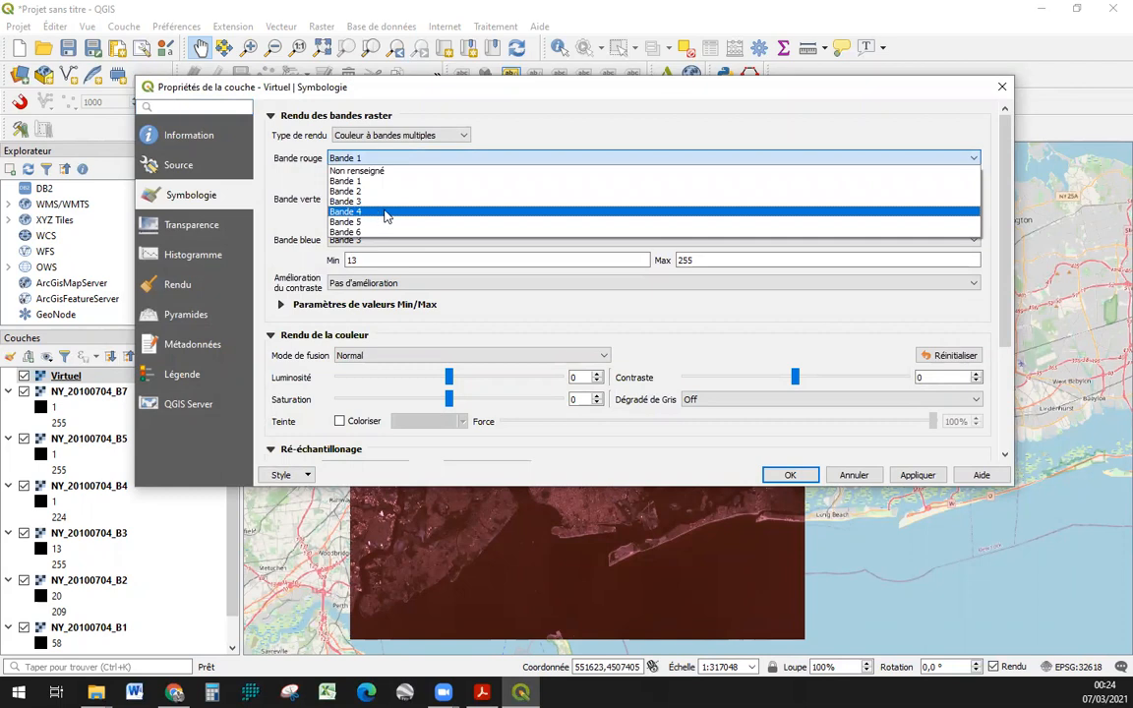
left_click(363, 213)
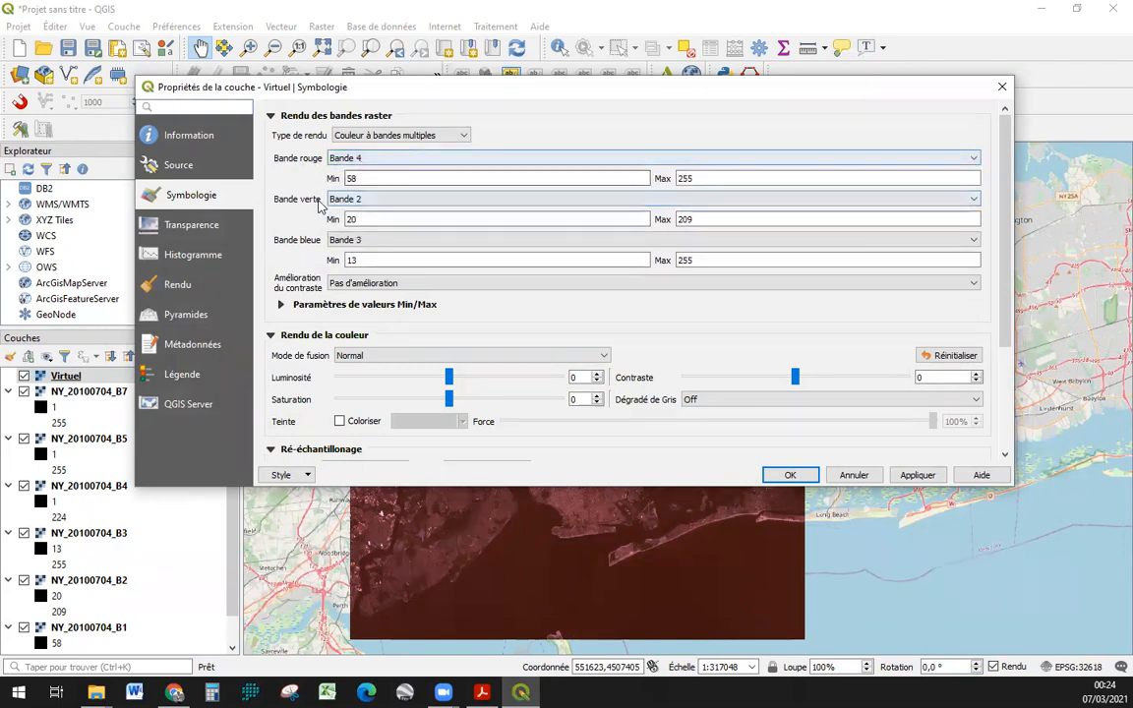
left_click(380, 199)
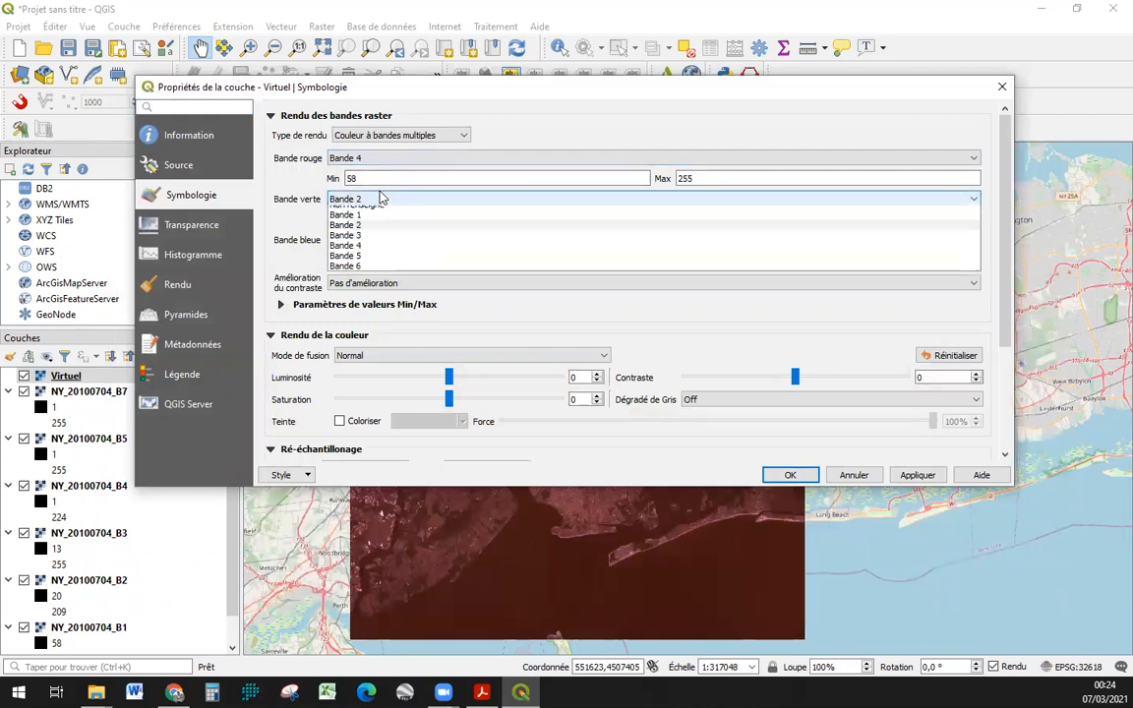
left_click(360, 242)
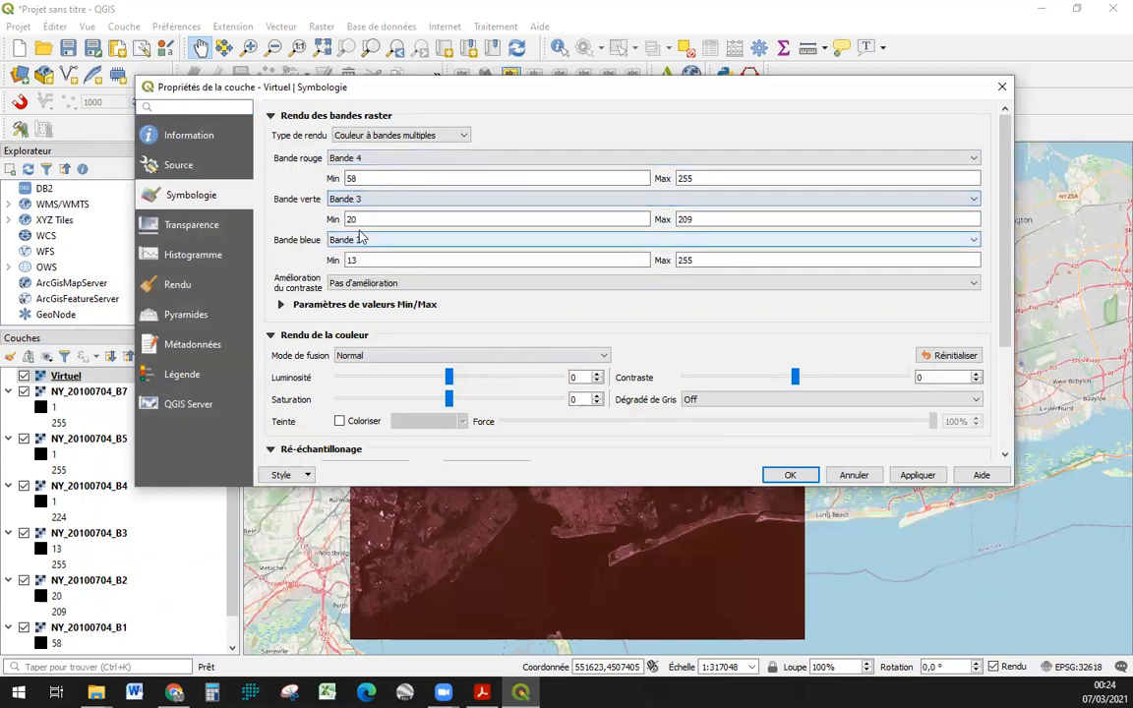
left_click(364, 244)
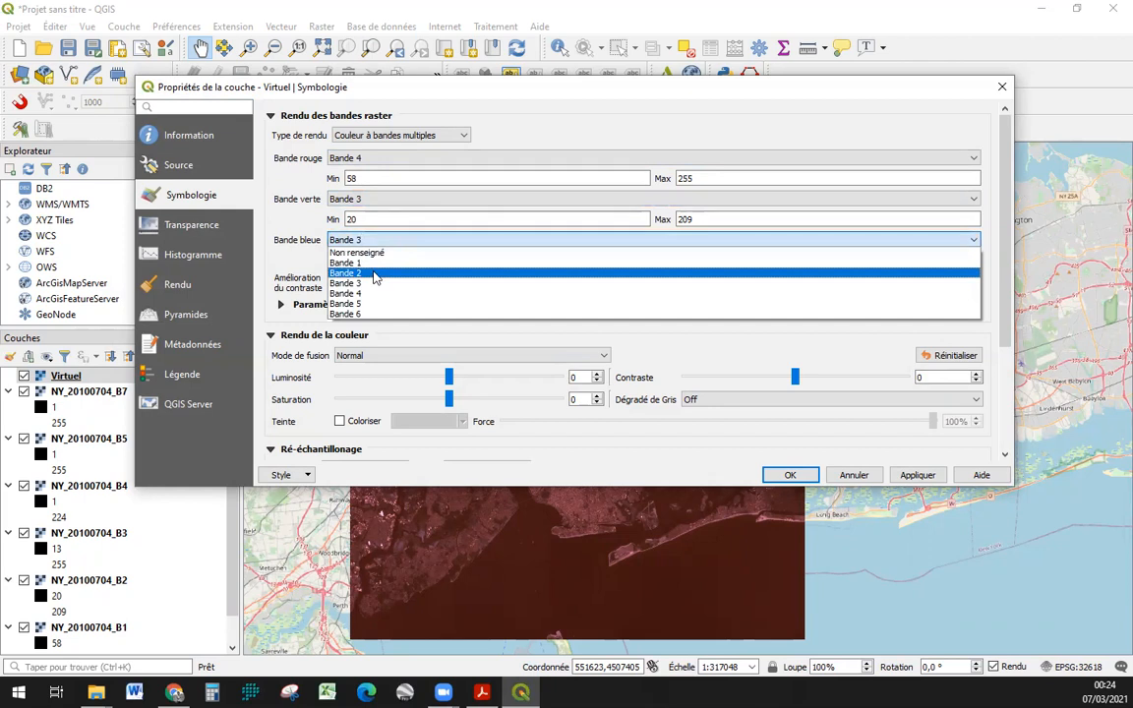
left_click(345, 272)
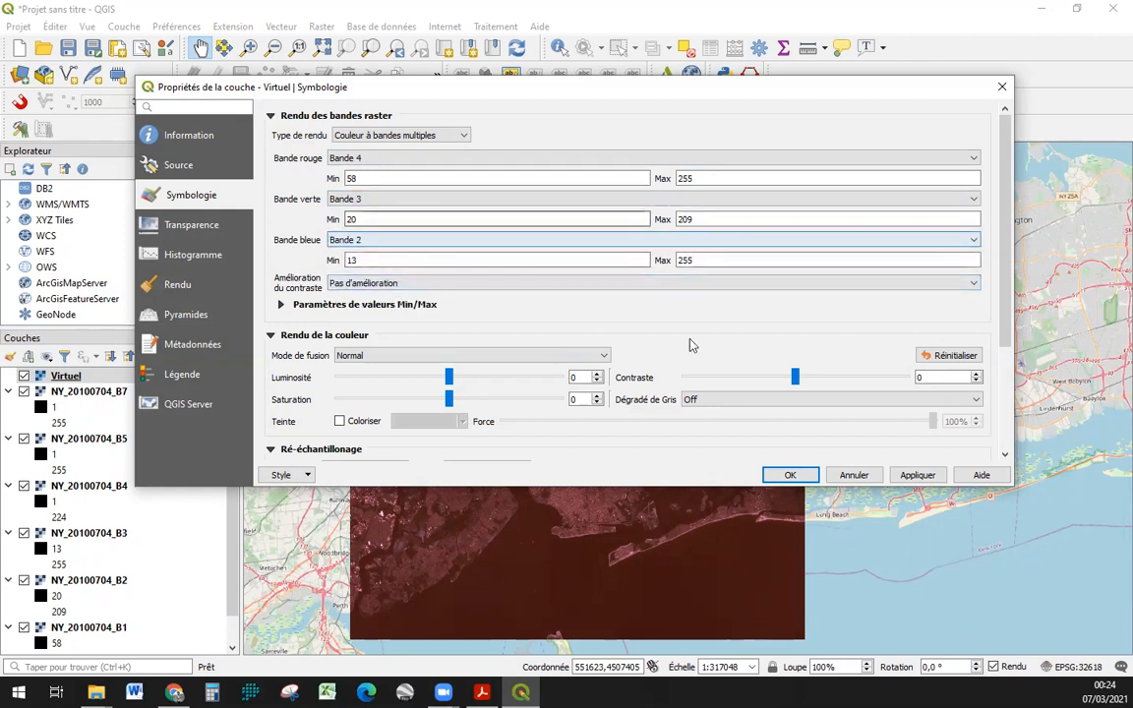
Set the Virtuel layer's contrast enhancement to "Étirer jusqu'au MinMax" and apply the symbology
left_click(386, 284)
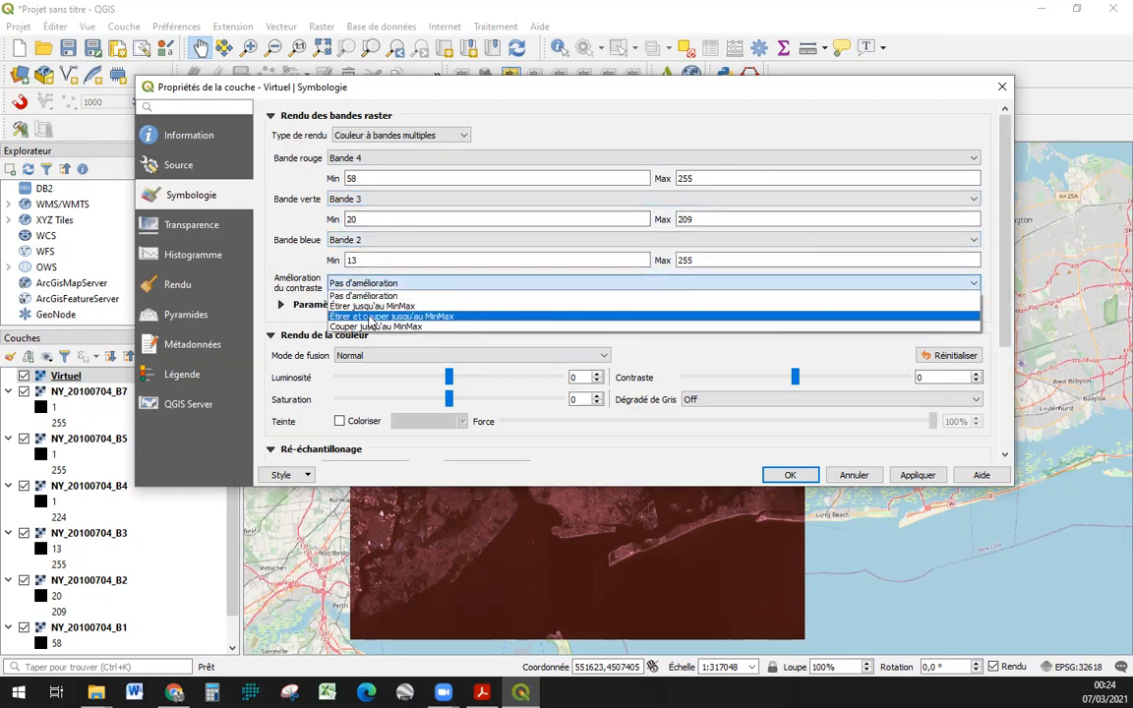
left_click(365, 308)
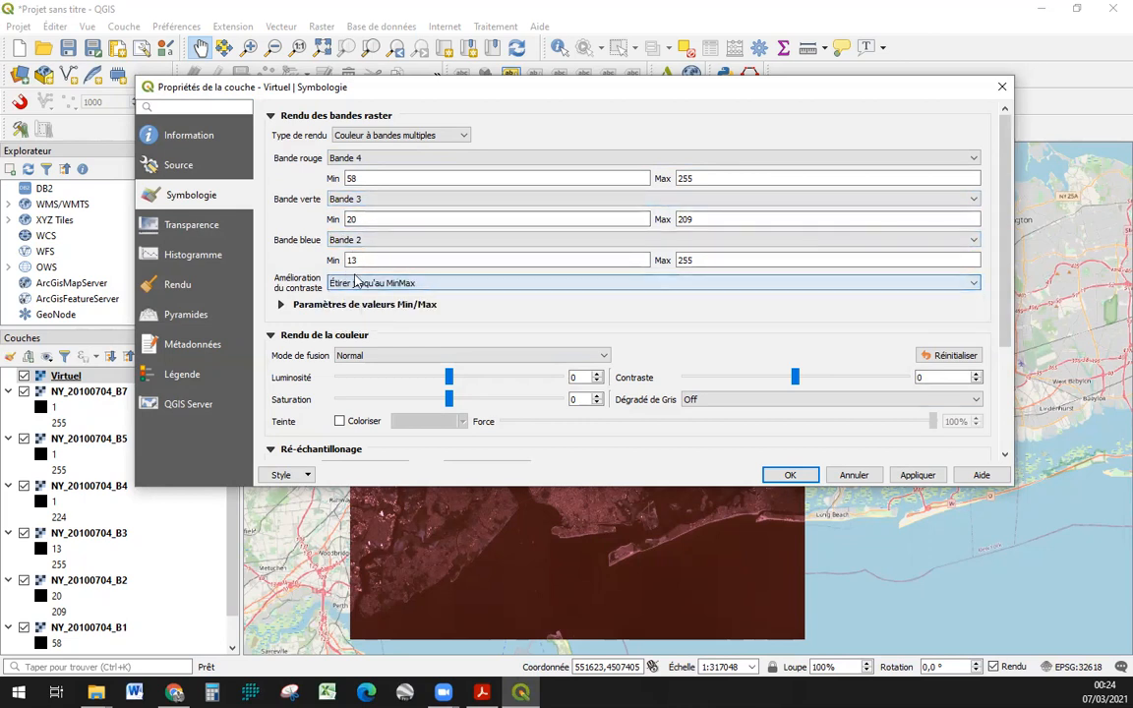
left_click(916, 475)
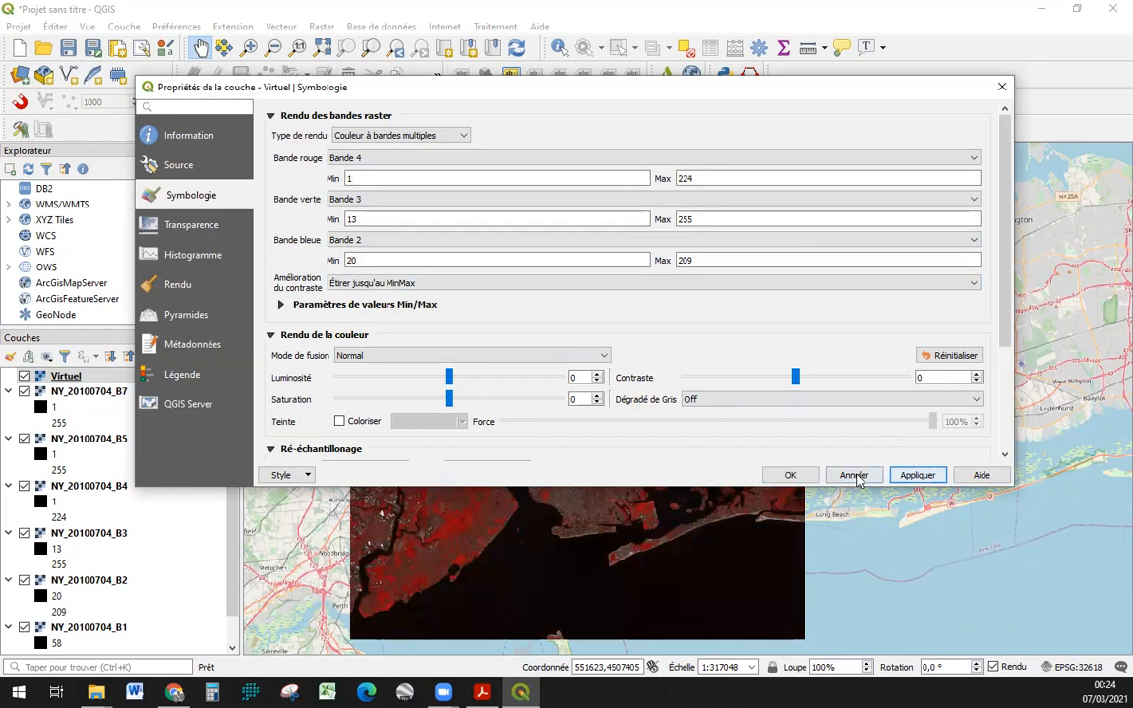
left_click(787, 477)
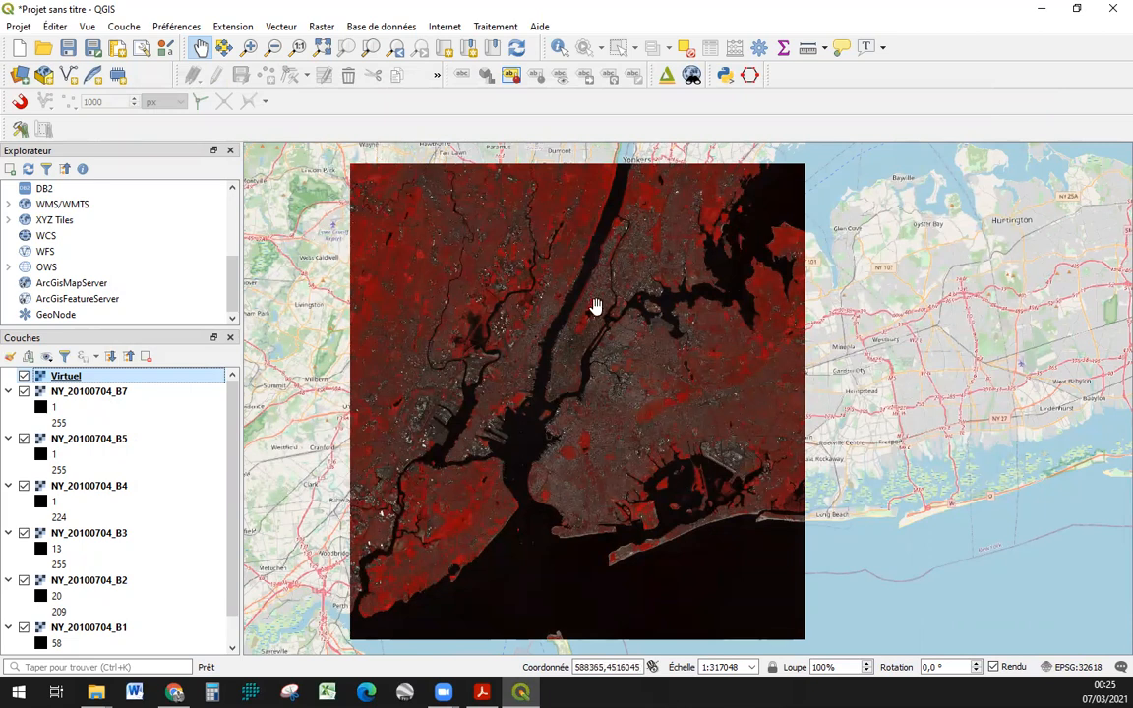
Hide the NY_20100704 B7, B5, B4 and B3 layers to compare individual bands, and show the Virtuel composite again
left_click(23, 376)
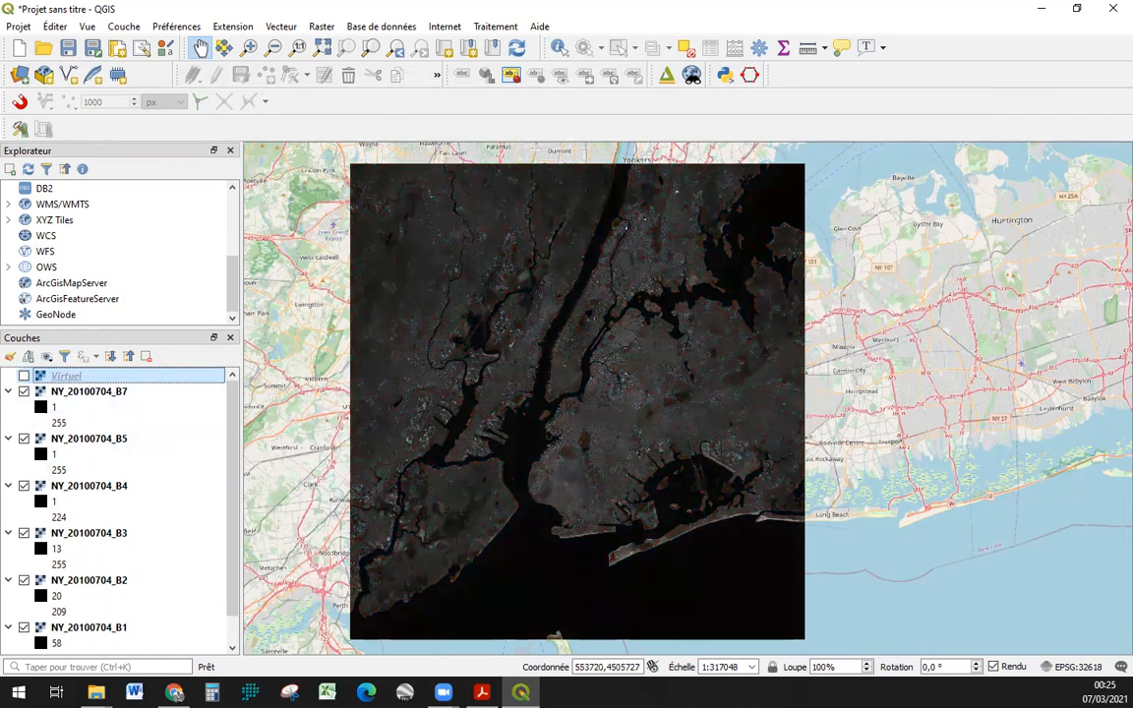
left_click(23, 392)
left_click(24, 439)
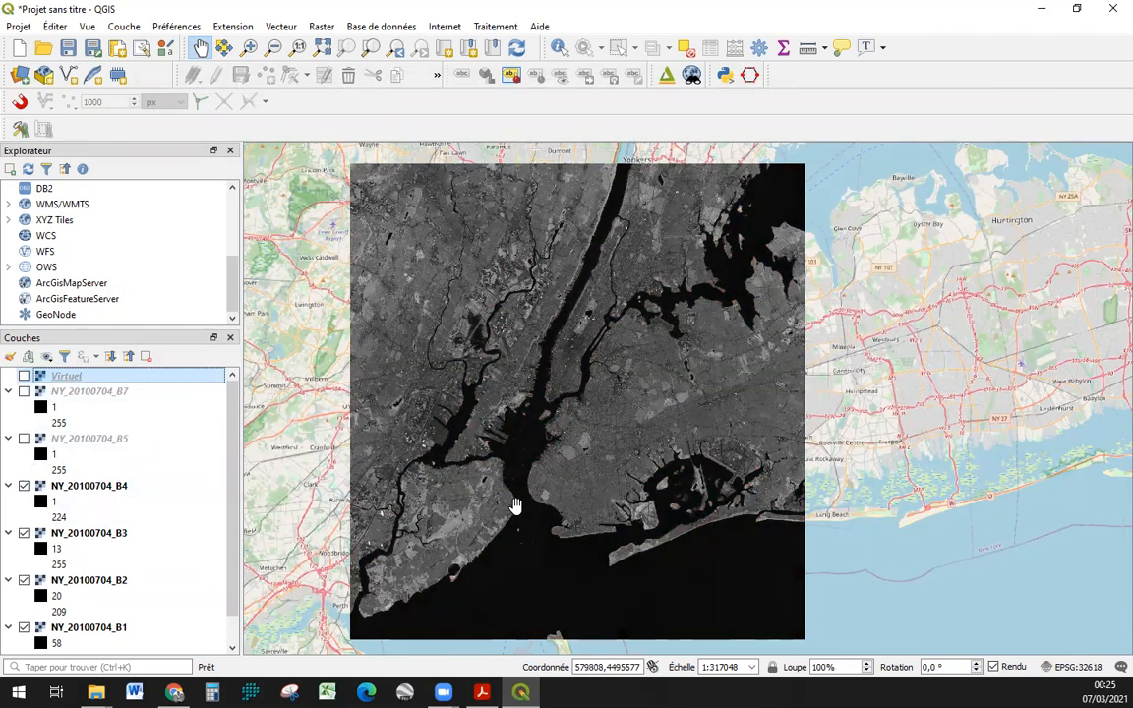
left_click(23, 487)
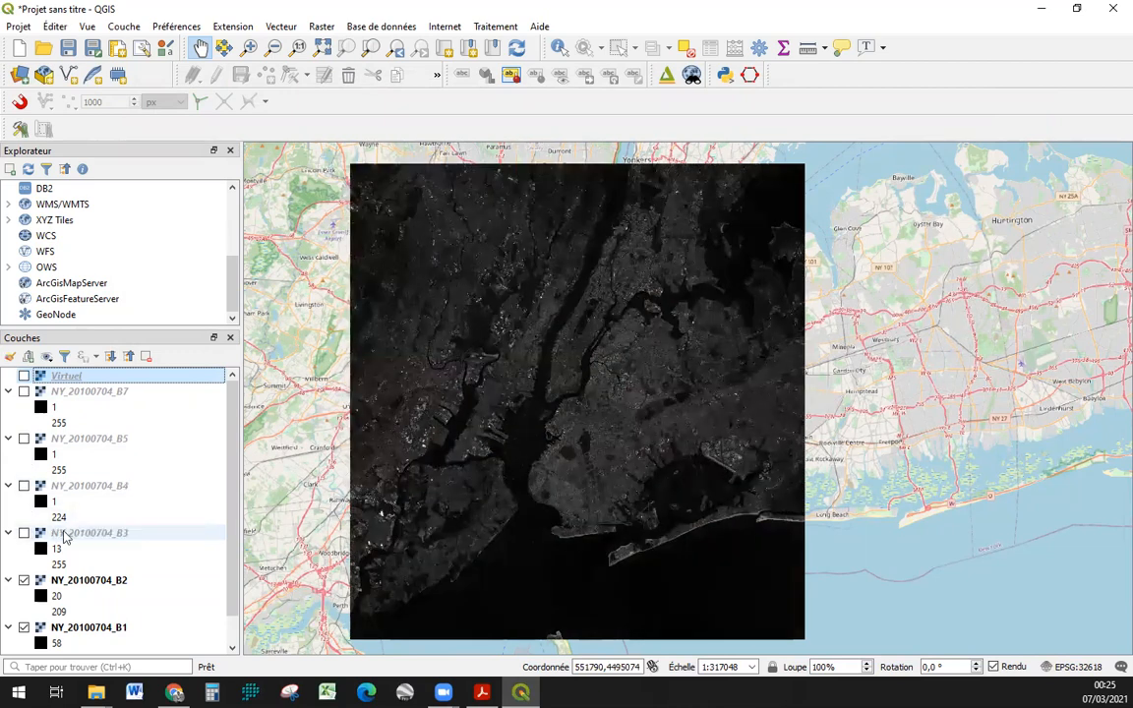
left_click(23, 533)
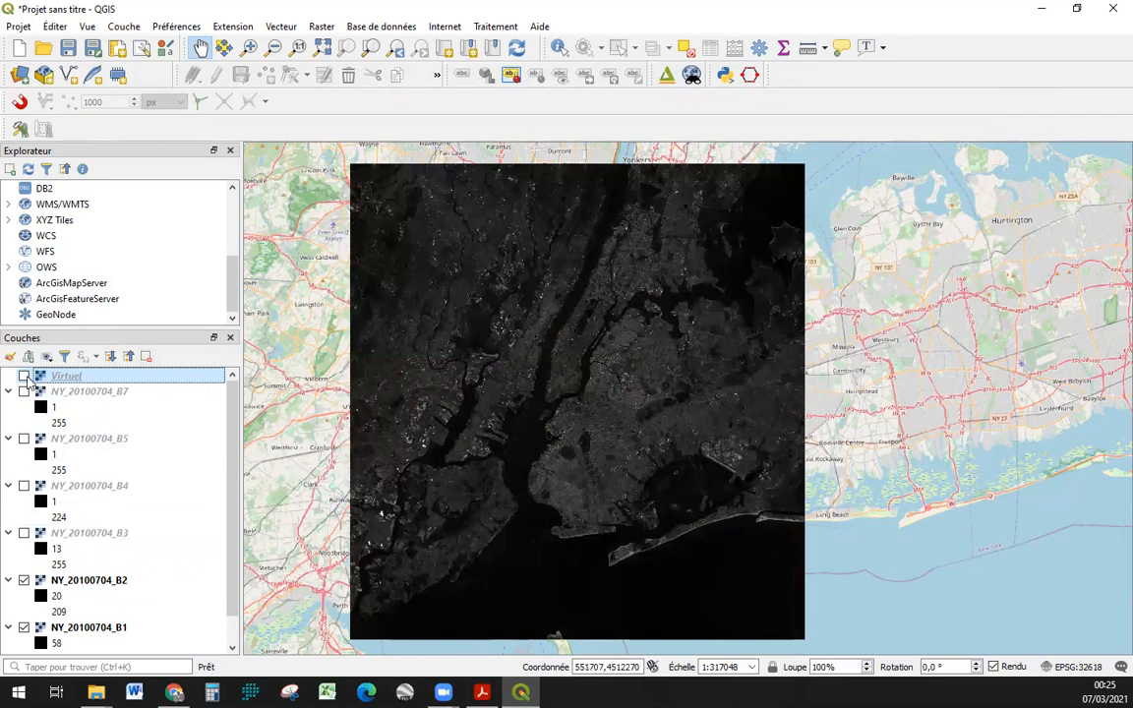
left_click(23, 377)
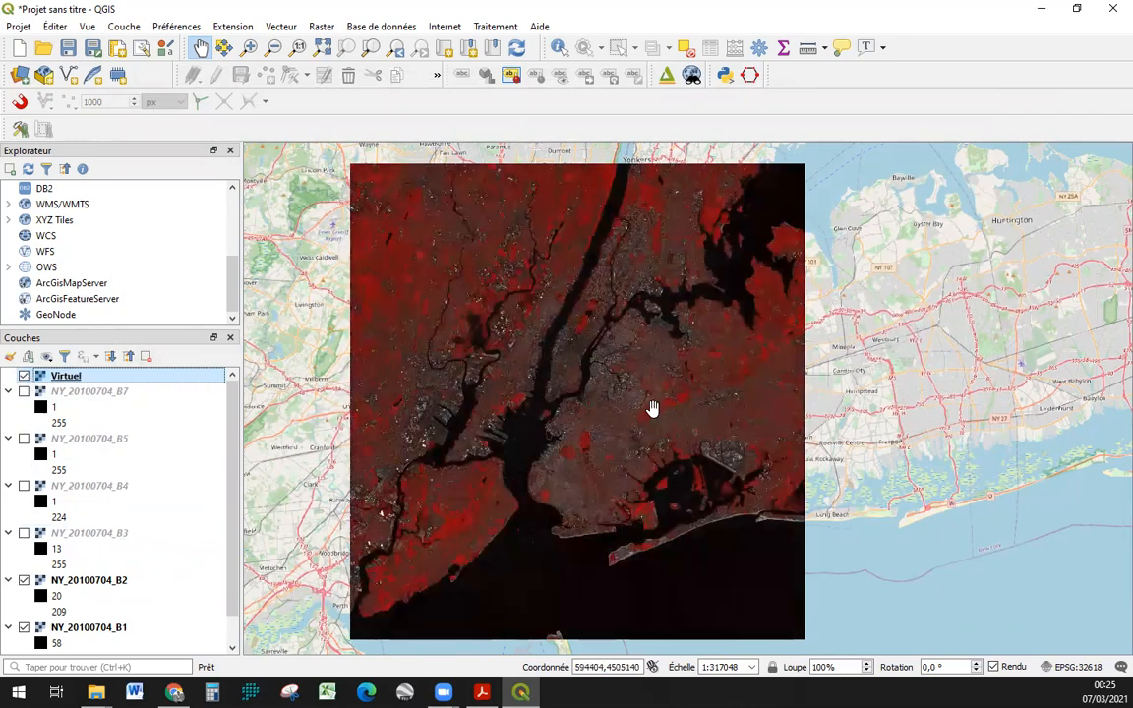
Hide the B2 and B1 layers and compare Central Park in OpenStreetMap with the Virtuel composite, leaving the composite displayed
scroll(617, 339, "up", 2)
left_click_drag(617, 340, 849, 587)
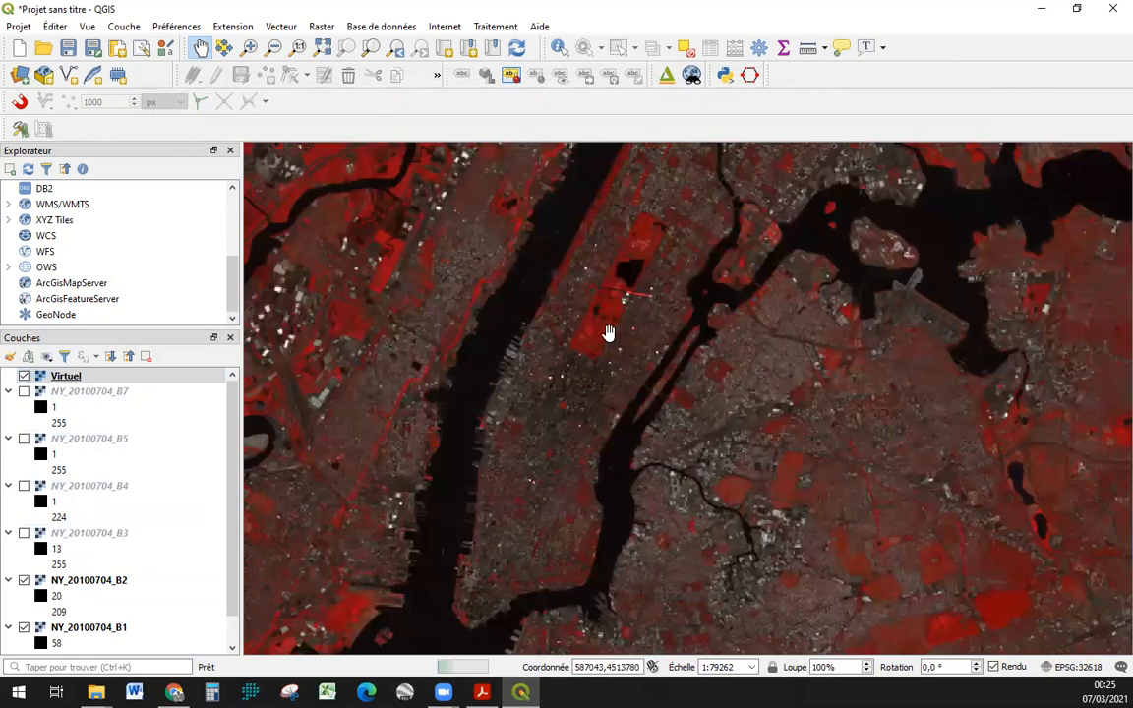
scroll(626, 283, "up", 2)
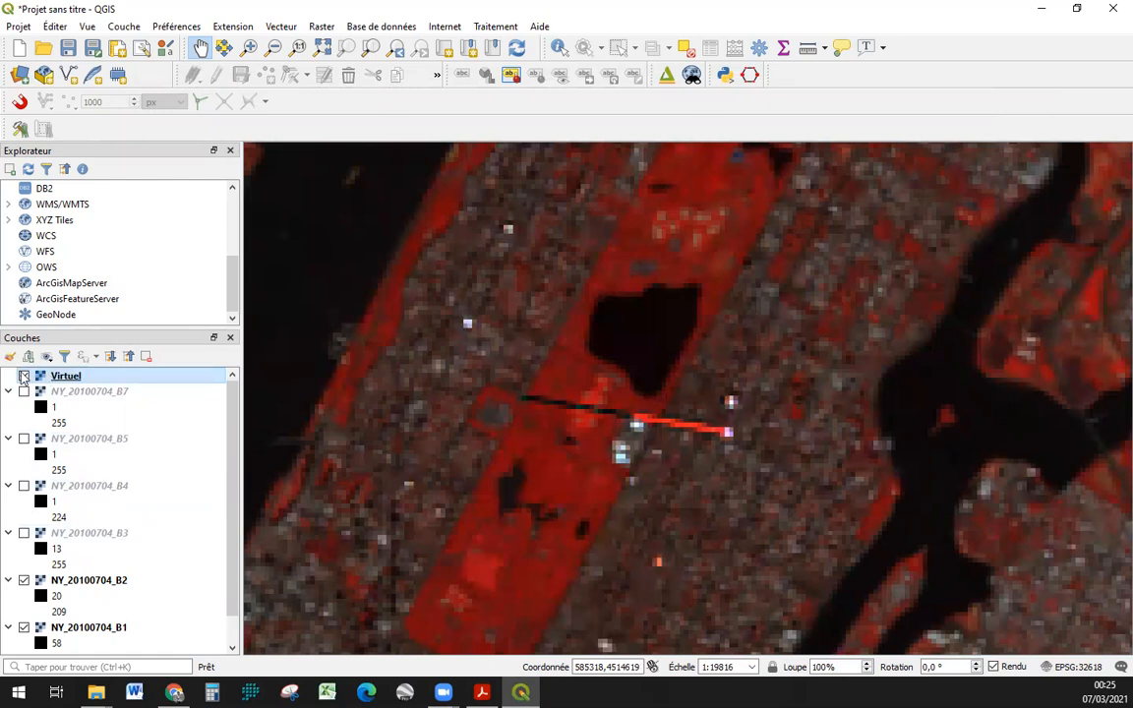
left_click(24, 376)
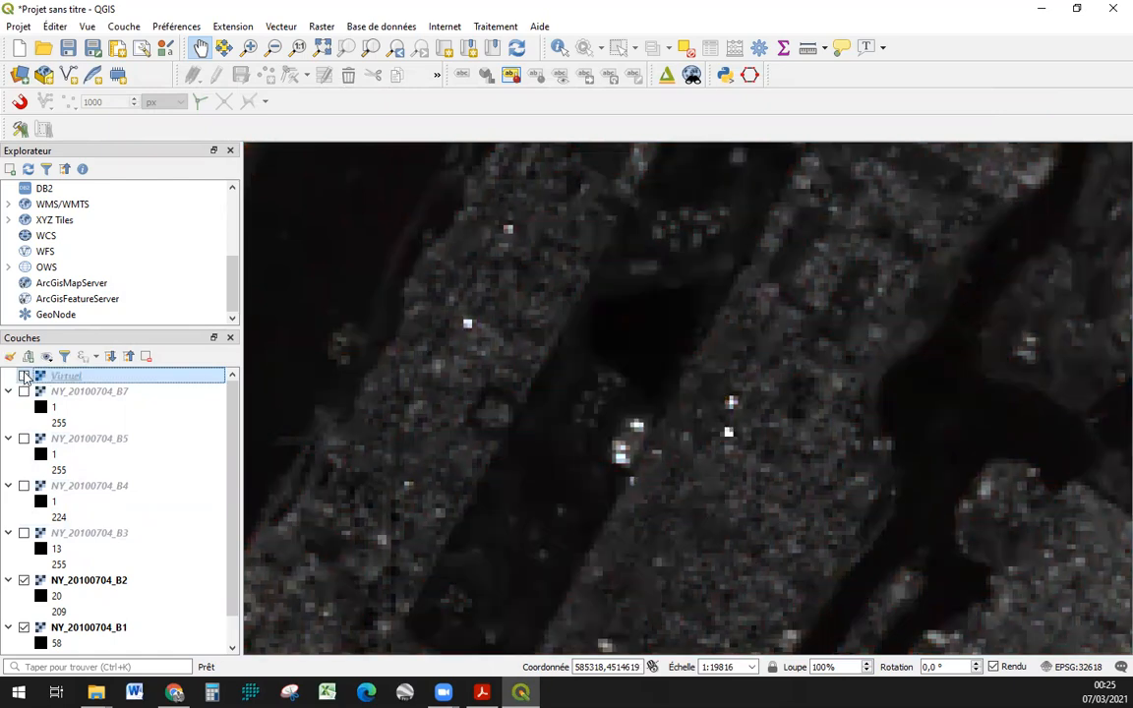
left_click(24, 580)
left_click(23, 626)
scroll(69, 618, "down", 1)
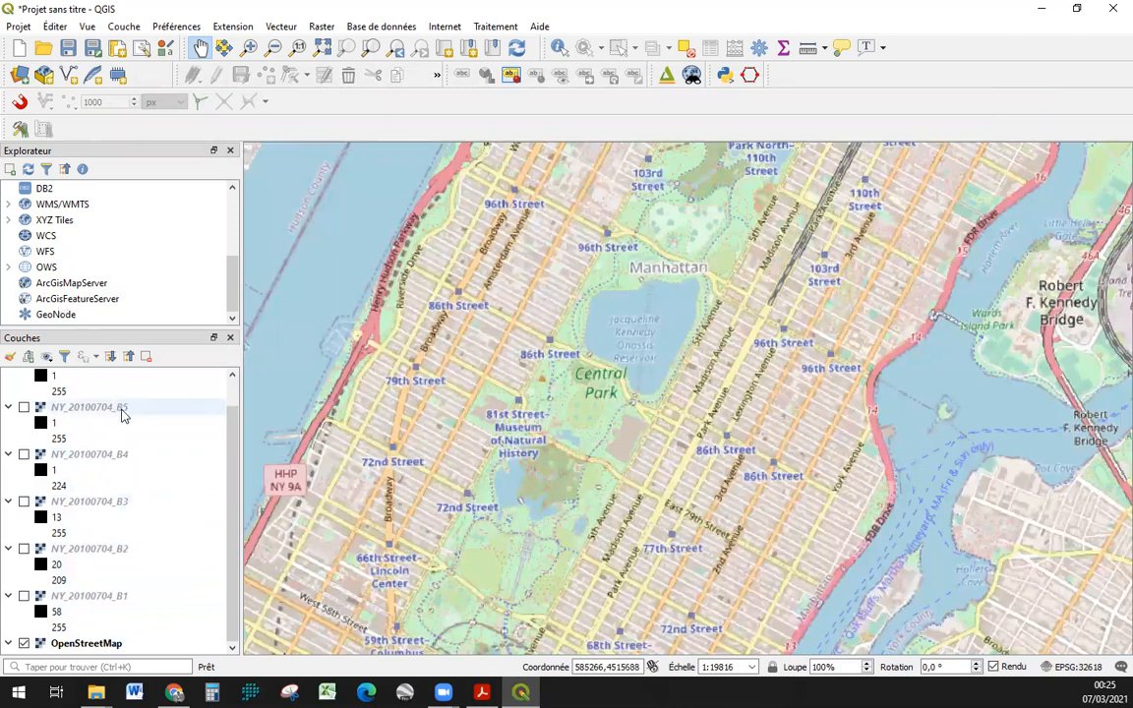
scroll(84, 413, "up", 1)
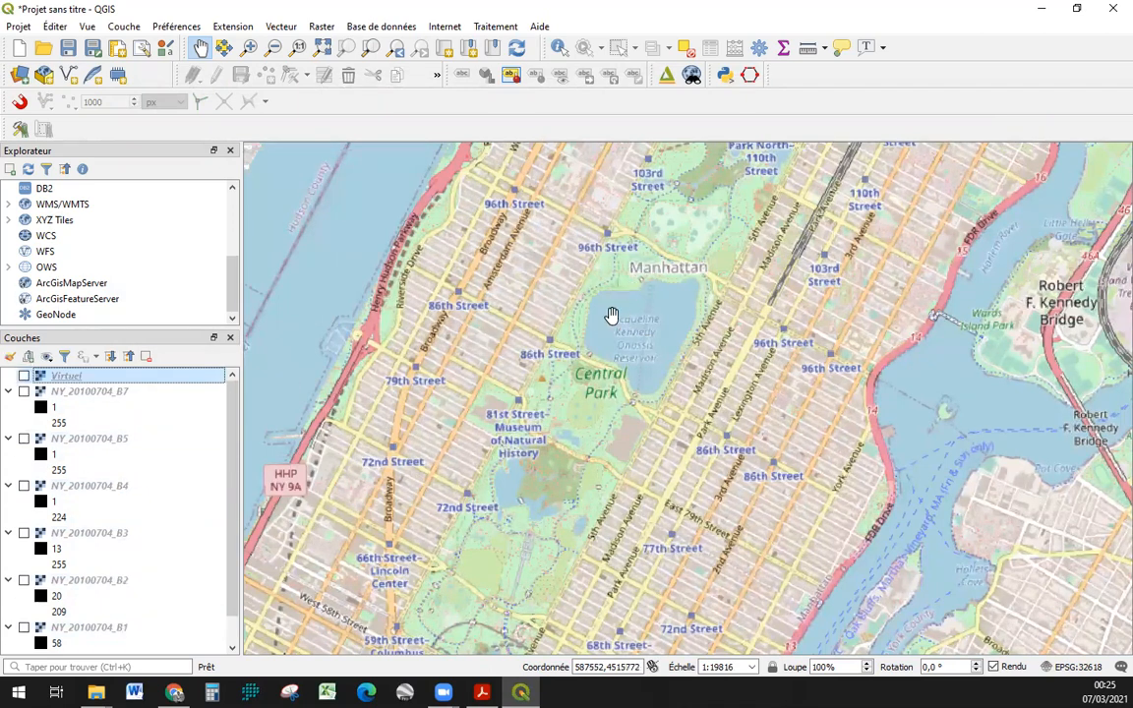
left_click(24, 376)
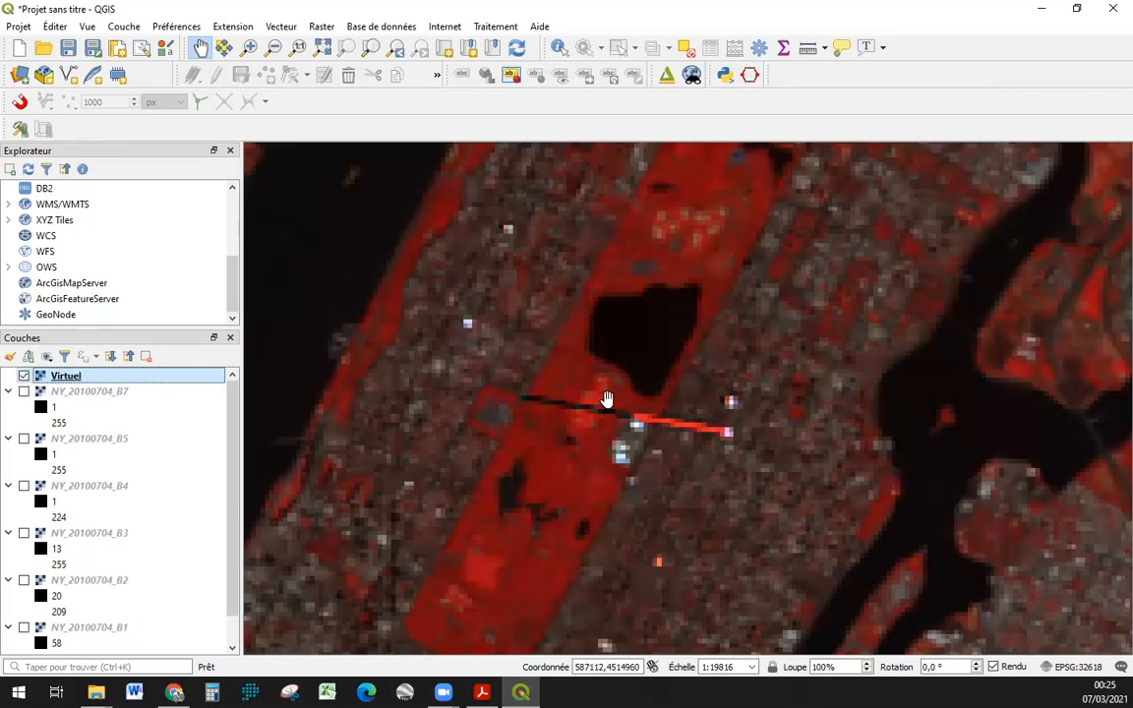
Examine Manhattan, its surroundings and the full New York scene in the Virtuel false-colour composite
left_click_drag(848, 441, 1023, 417)
left_click_drag(815, 468, 703, 316)
scroll(710, 456, "down", 1)
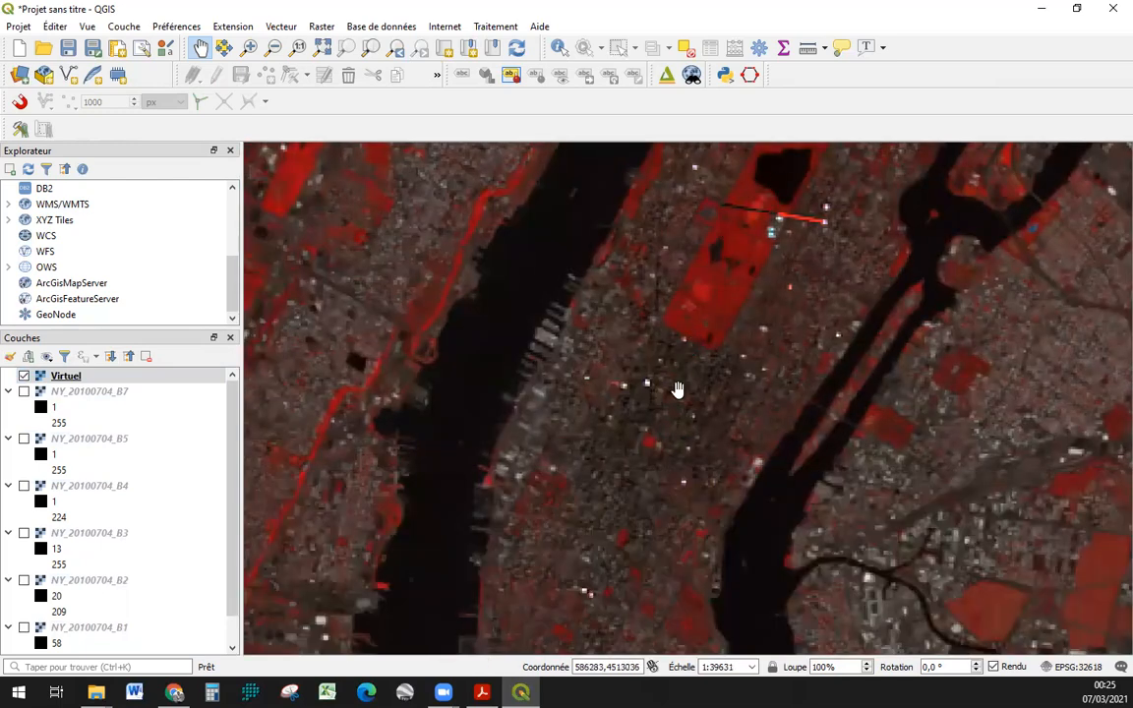
left_click_drag(698, 511, 740, 295)
left_click_drag(615, 477, 518, 577)
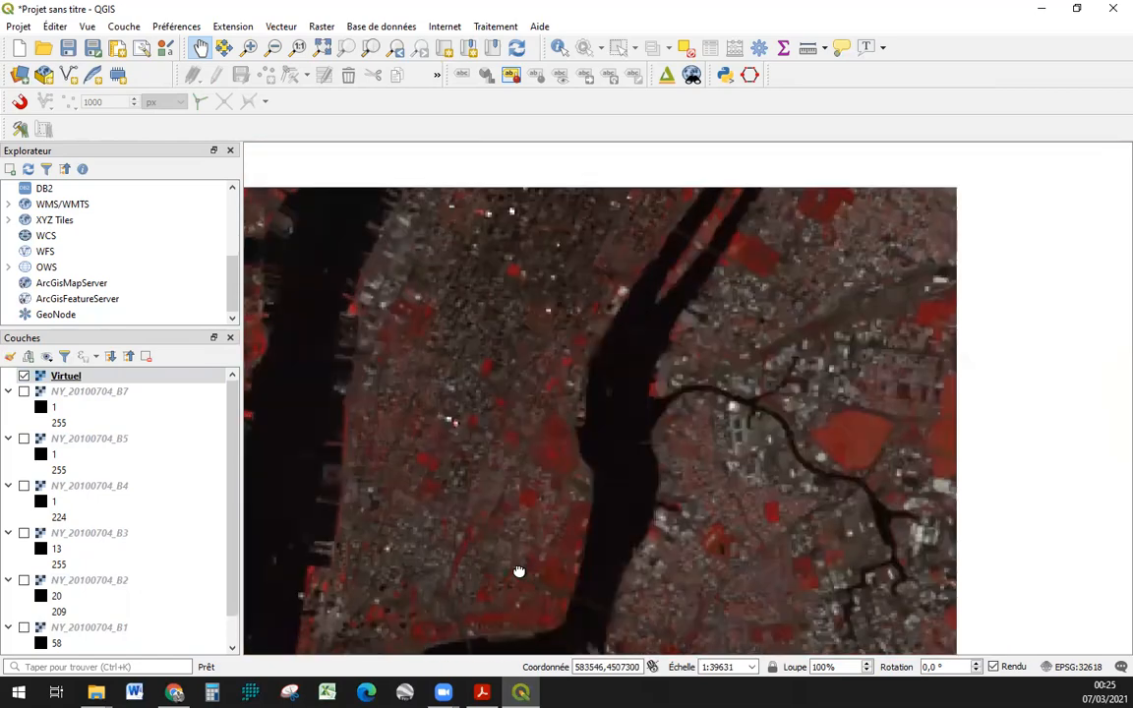
scroll(566, 510, "down", 2)
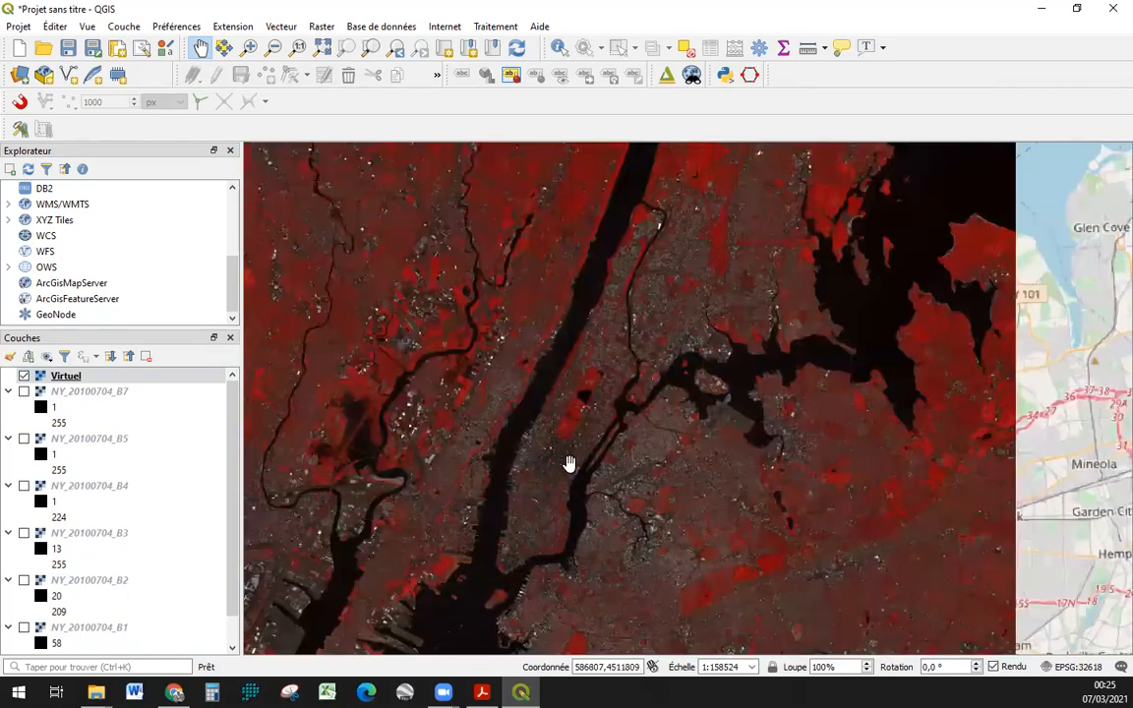
left_click_drag(736, 401, 687, 359)
scroll(787, 413, "down", 1)
left_click_drag(678, 302, 664, 254)
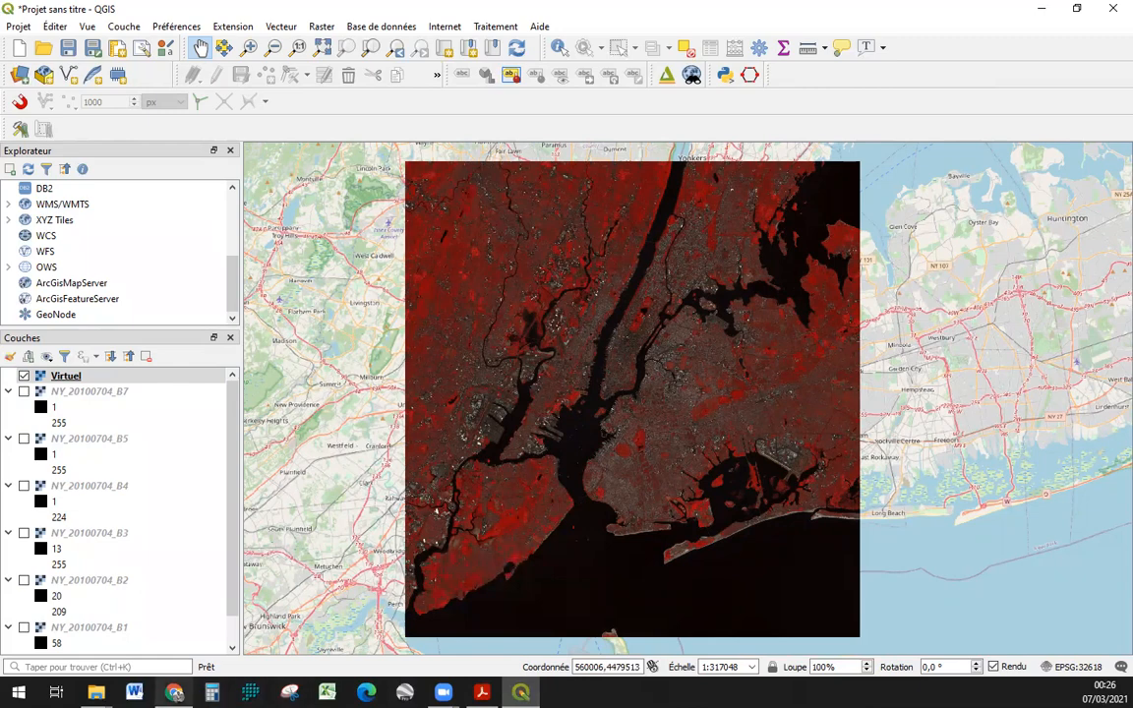
Switch to File Explorer, create a PowerPoint presentation named ndvi.pptx in the TD NY folder, and open it in PowerPoint
left_click(97, 693)
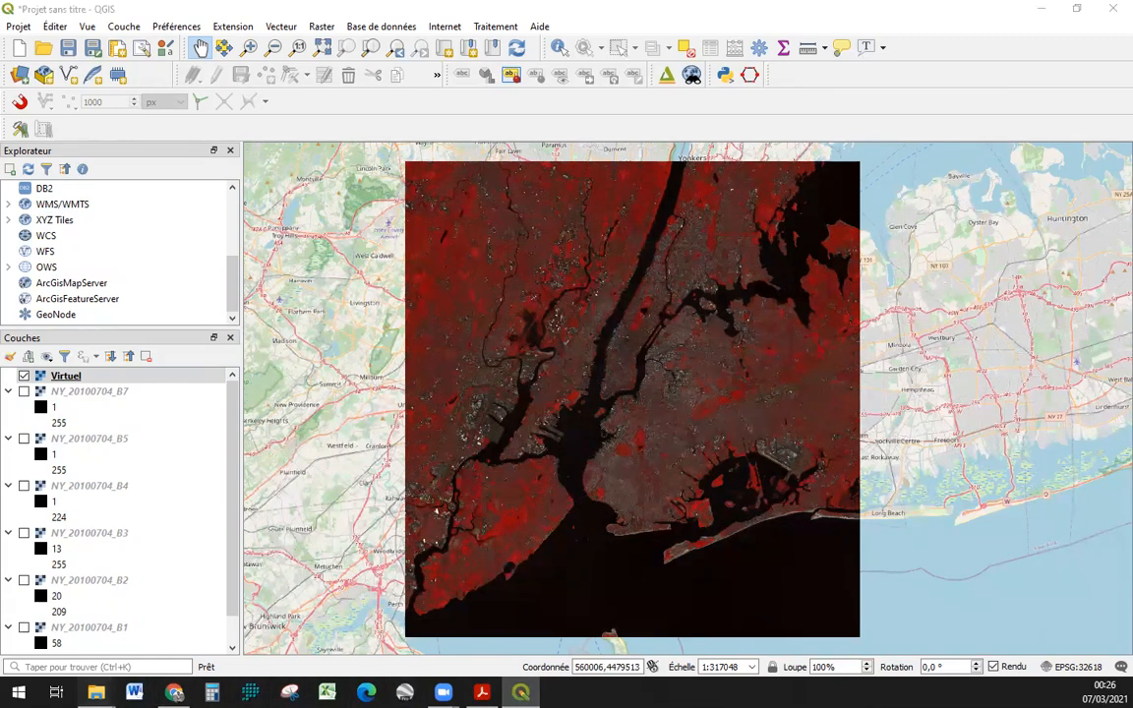
left_click(222, 652)
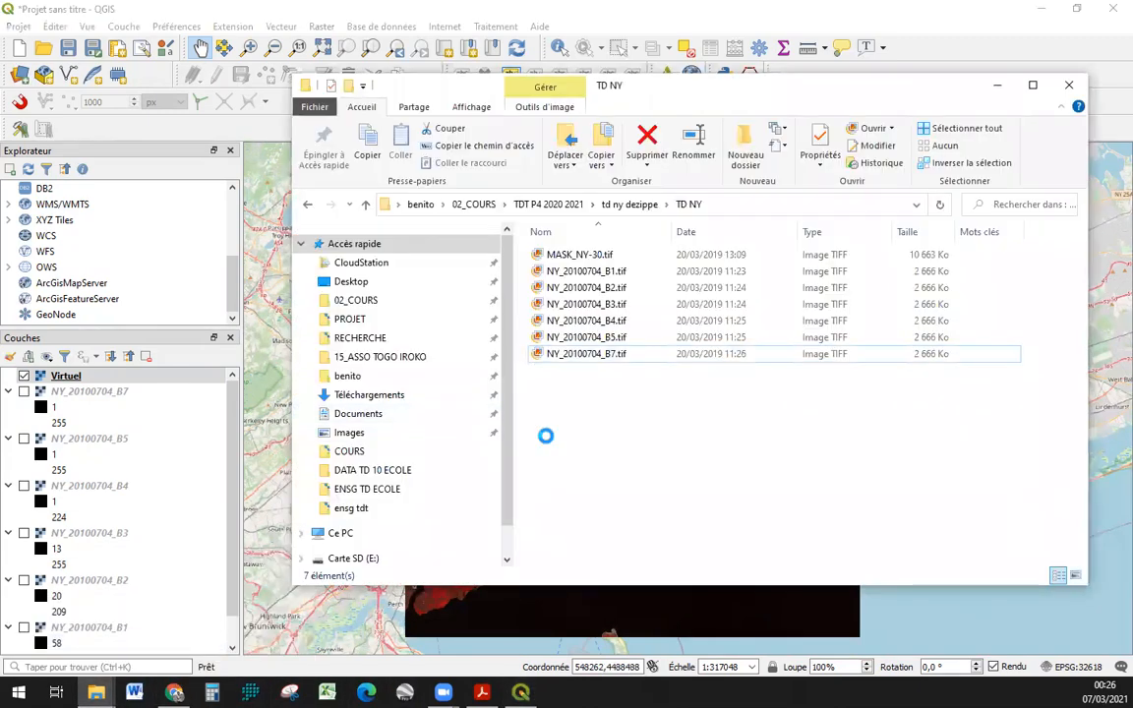
right_click(547, 438)
mouse_move(619, 626)
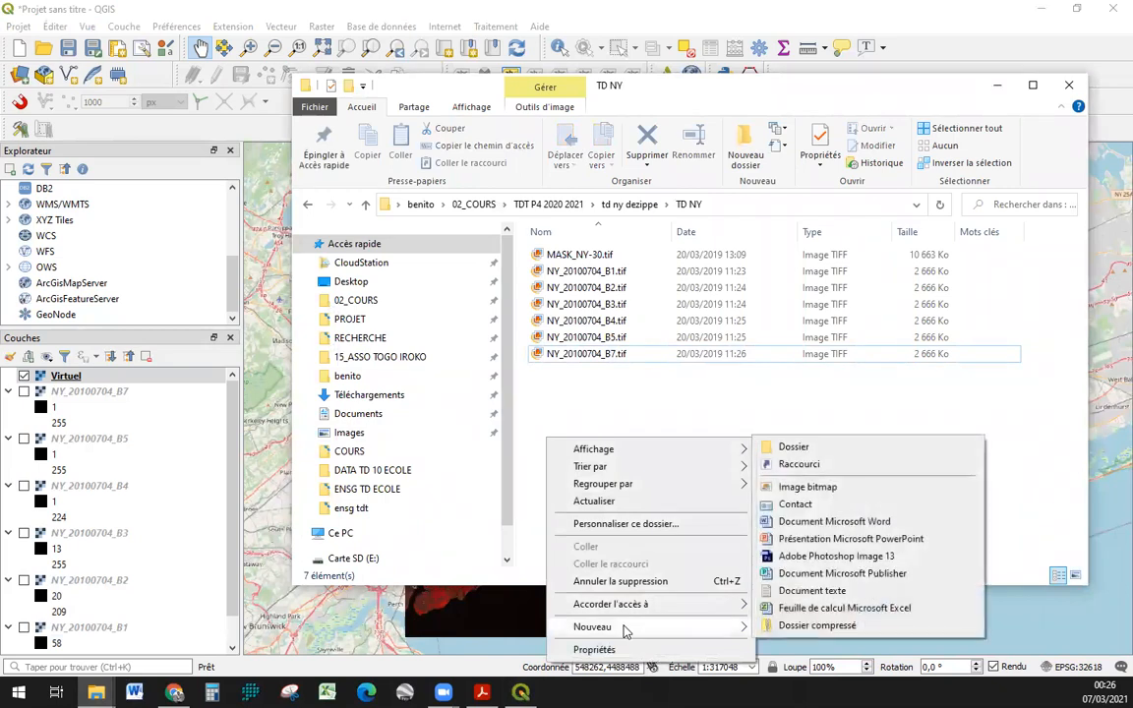
left_click(846, 538)
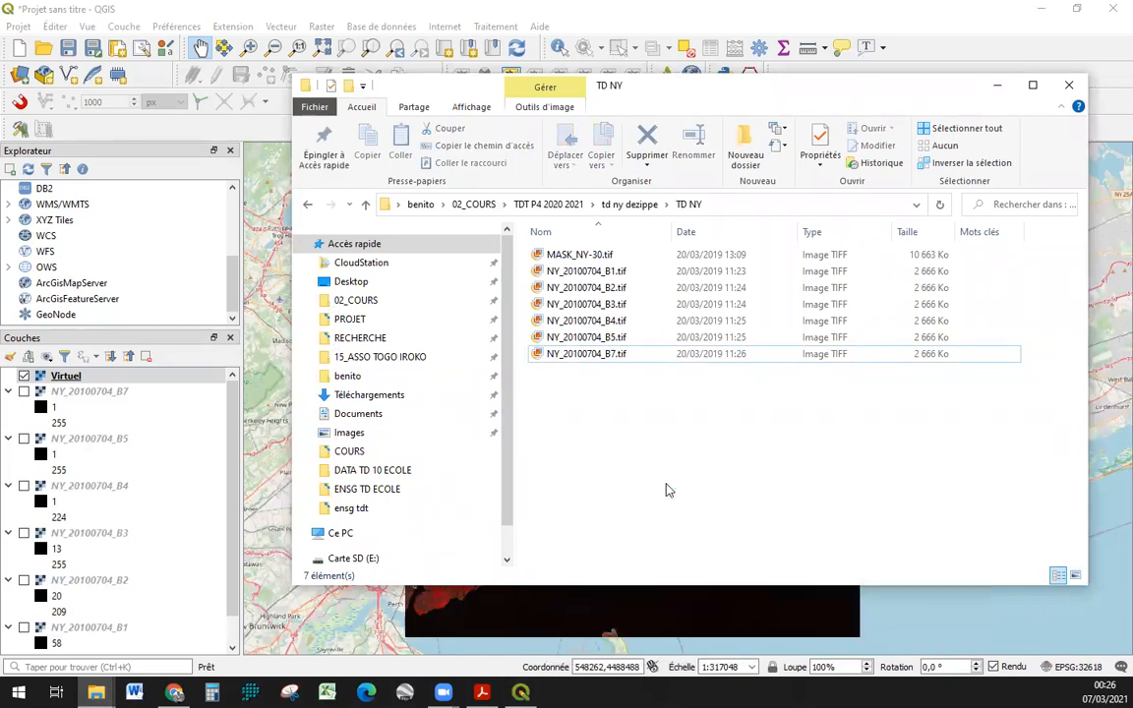
type("ndvi.pptx")
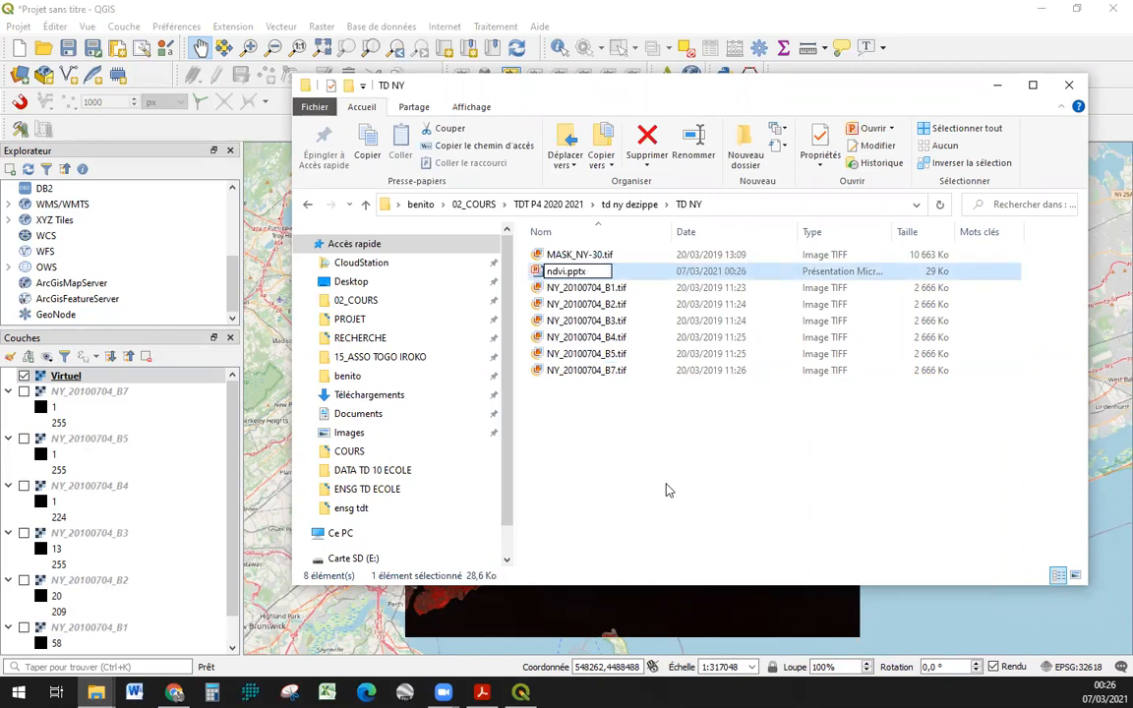
key("Return")
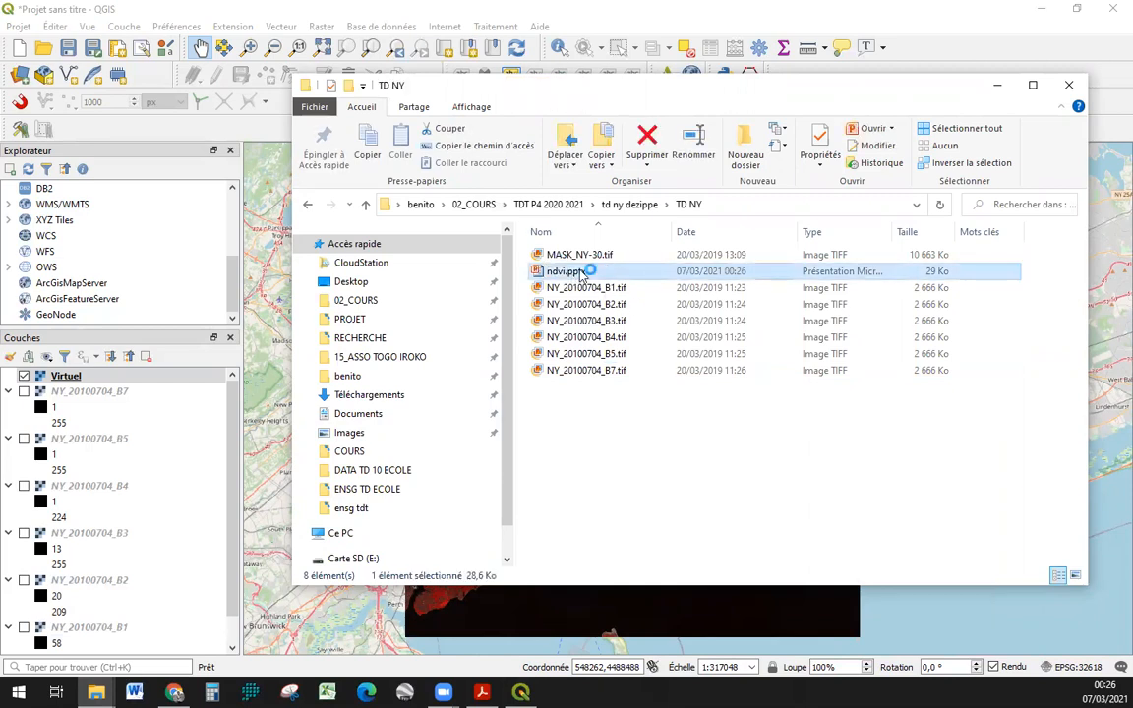
double_click(580, 272)
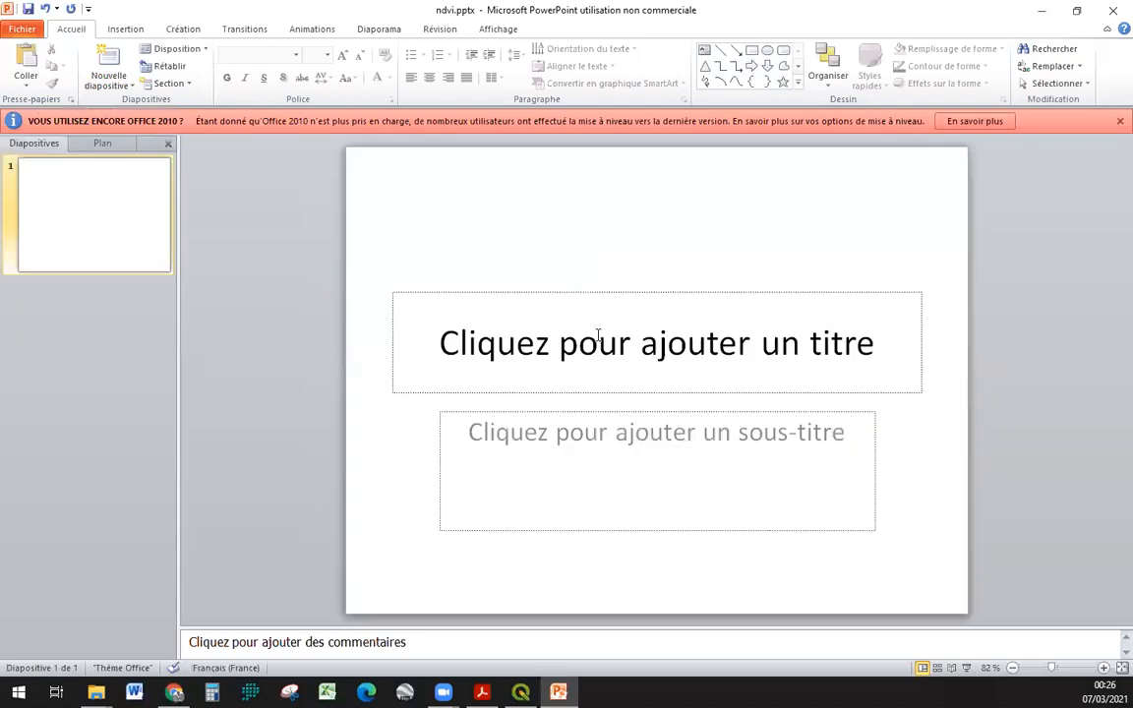
Enter "NDVI -1 et 1" as the title of the first slide
left_click(598, 336)
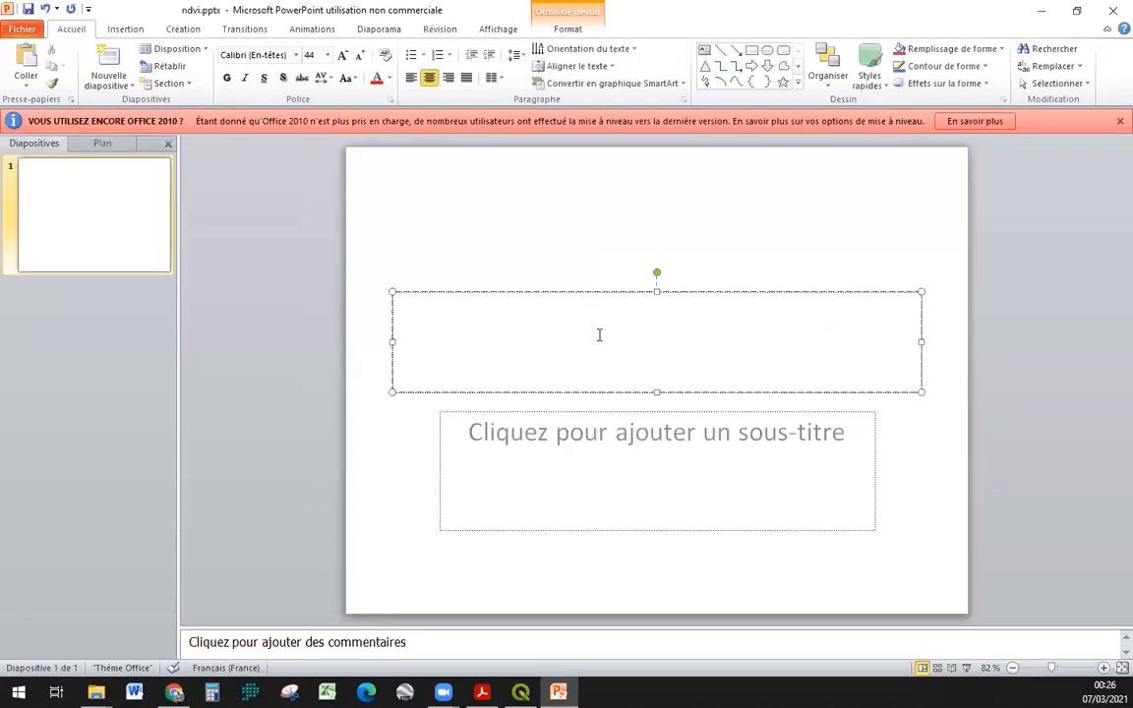
type("NDVI")
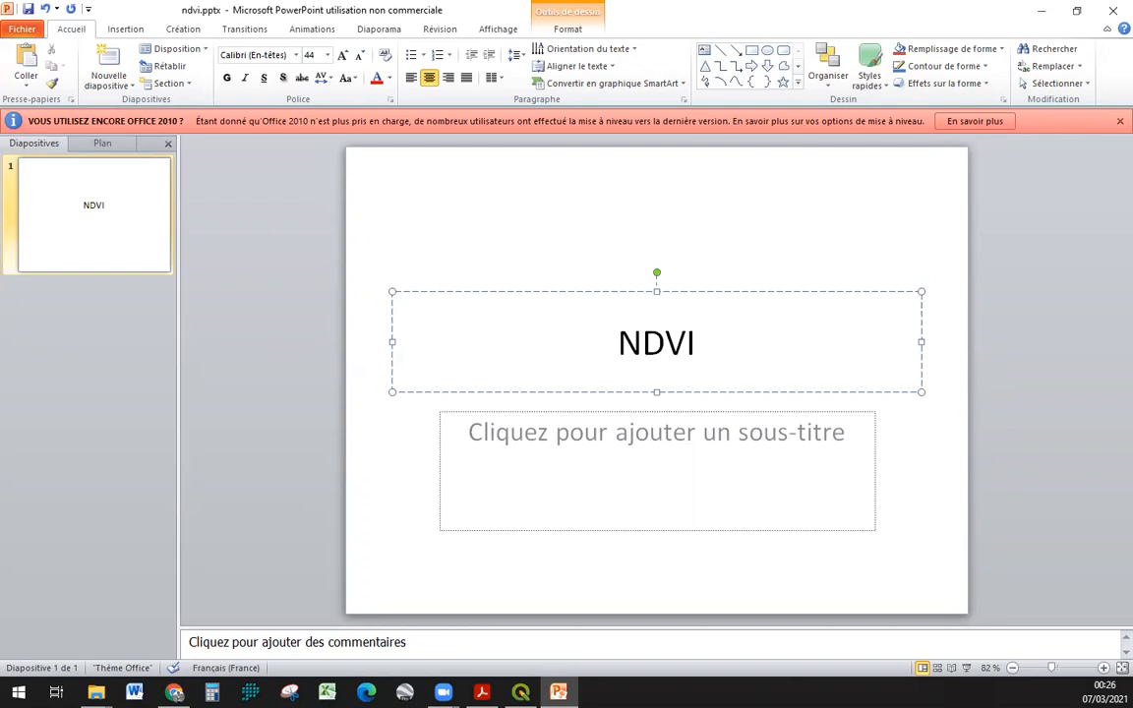
type(" _")
key("BackSpace")
key("BackSpace")
type("-")
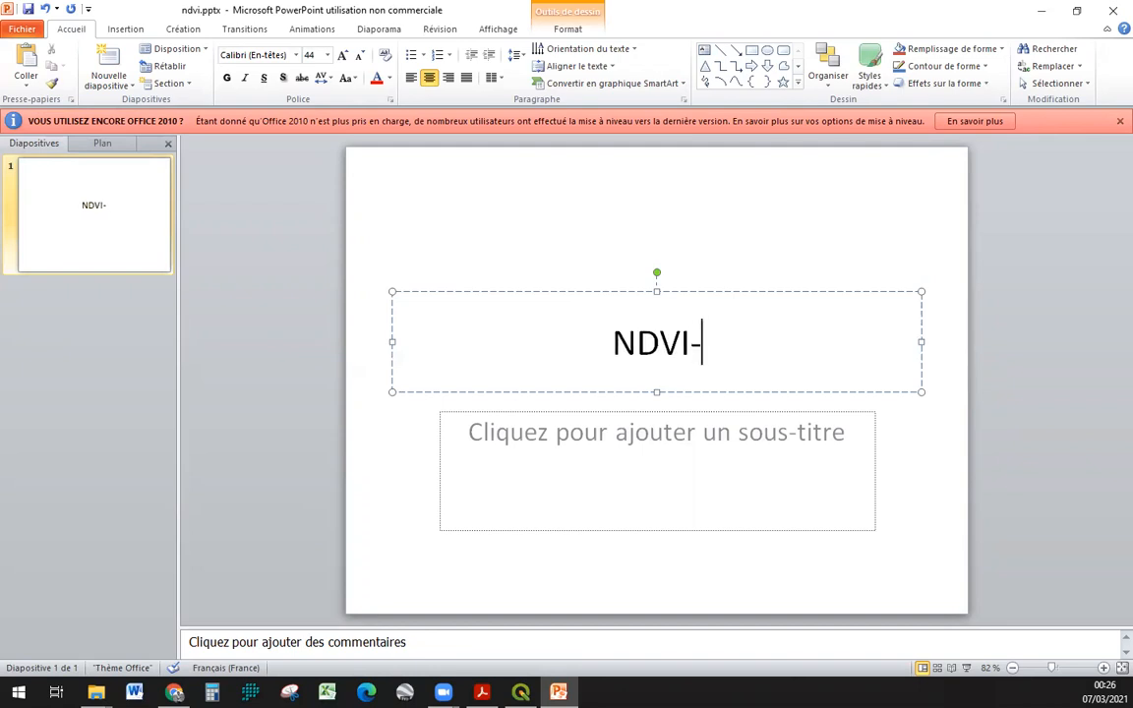
key("BackSpace")
type("-1 et 1")
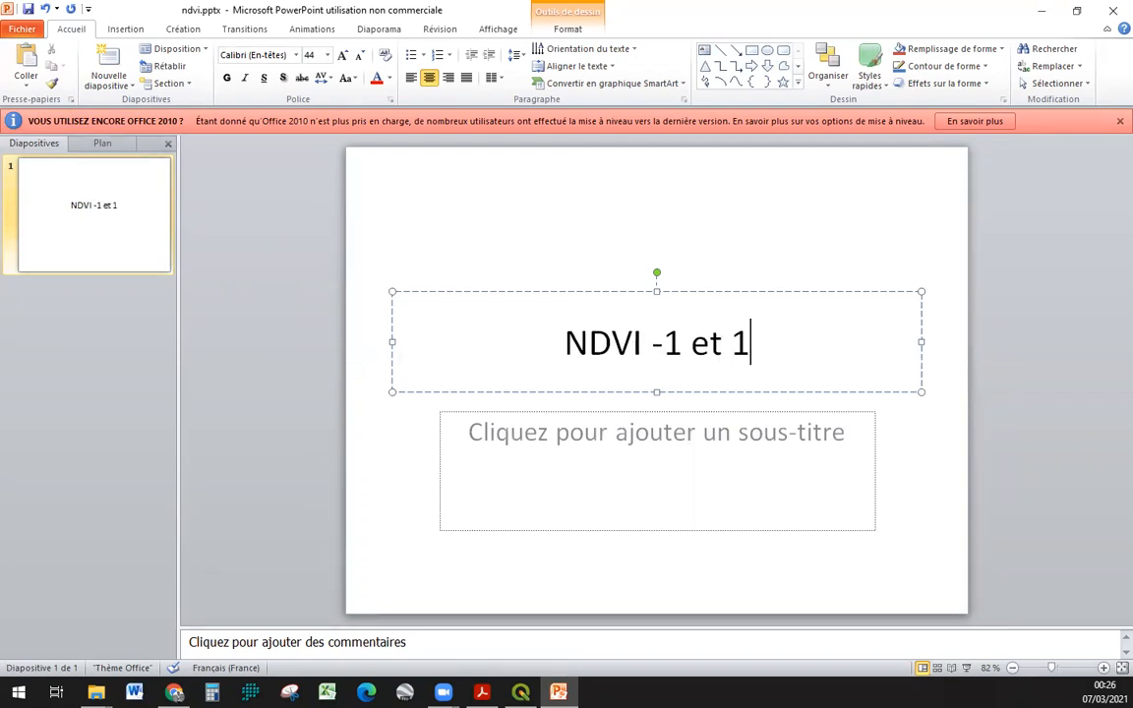
Enter "PIR – R" in the subtitle placeholder of the first slide as the start of the NDVI formula
left_click(730, 429)
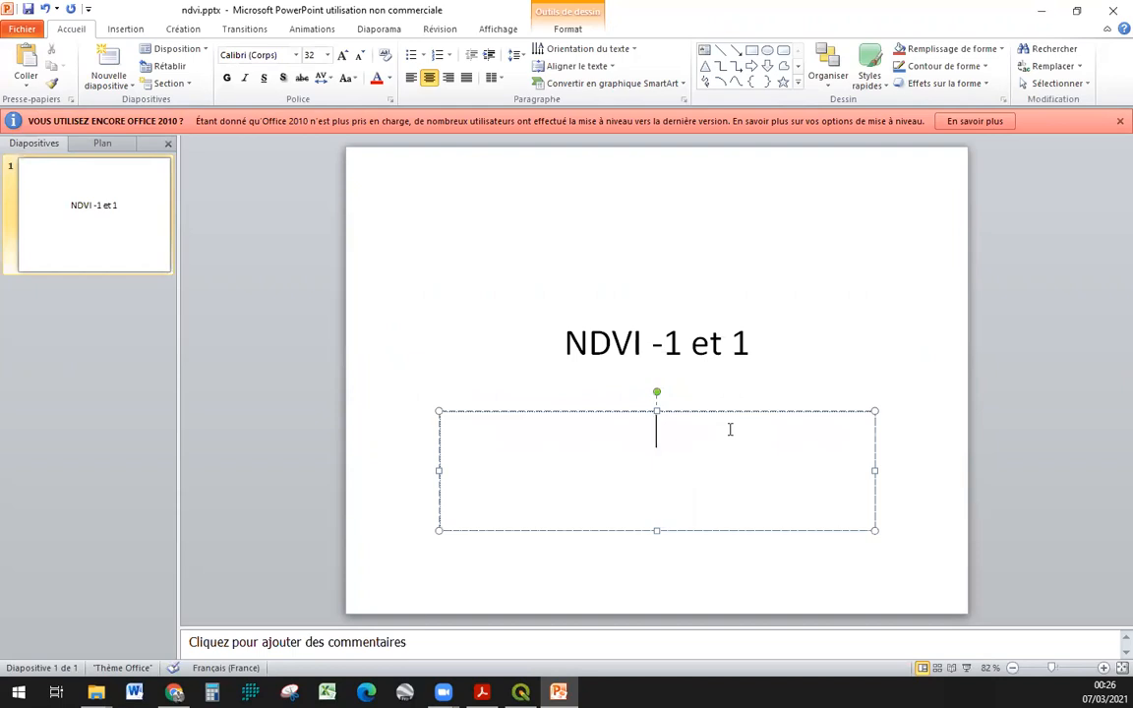
type("PIR")
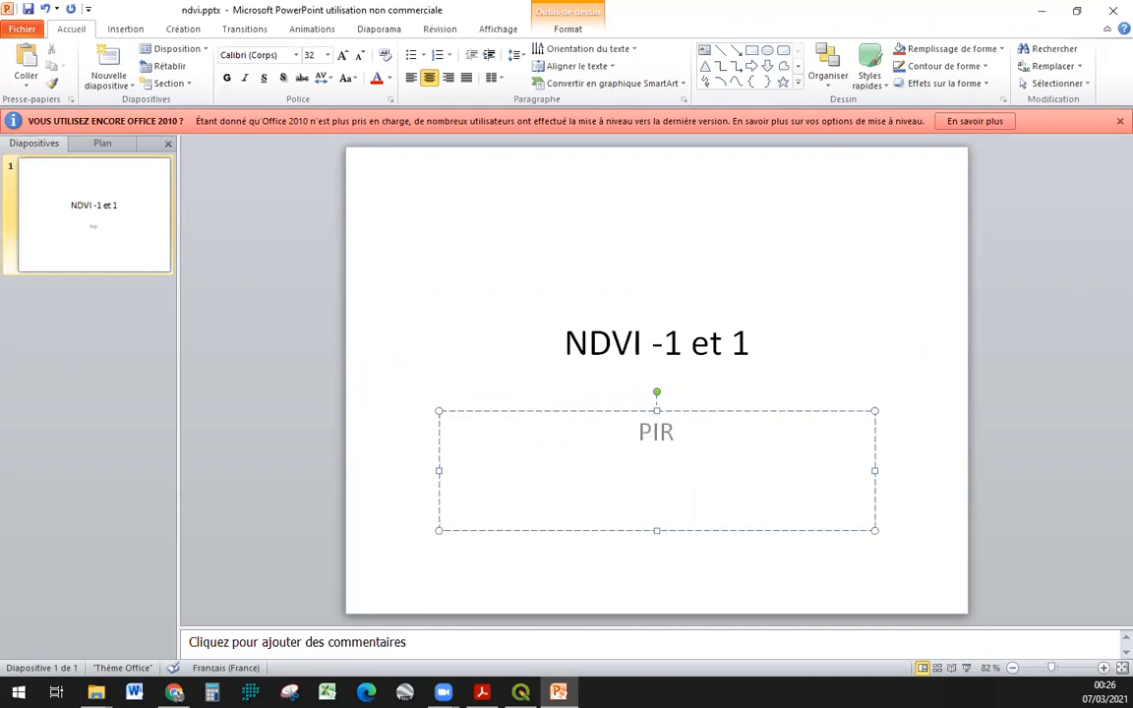
type(" - ")
type("R")
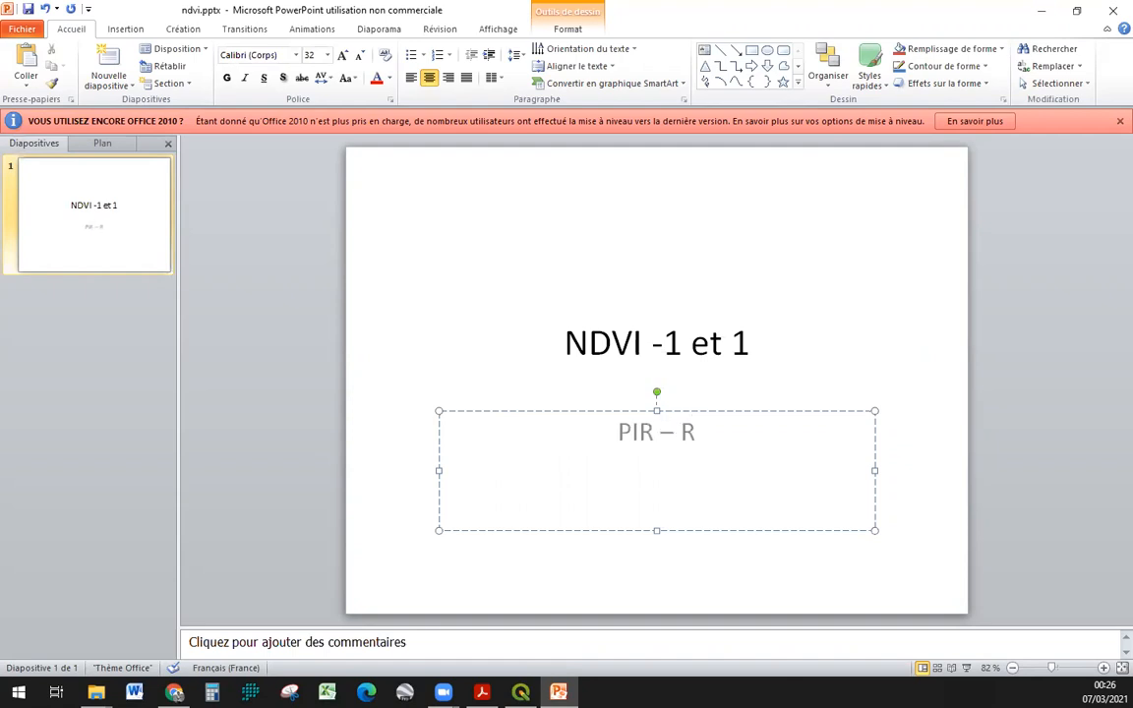